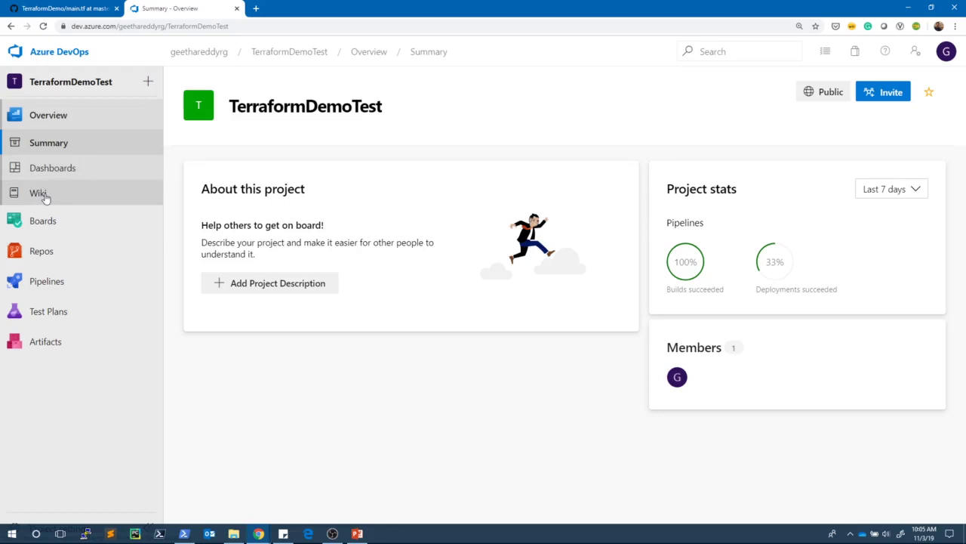
Open the project's team dashboard for adding widgets and look through the whole widget catalog.
click(80, 175)
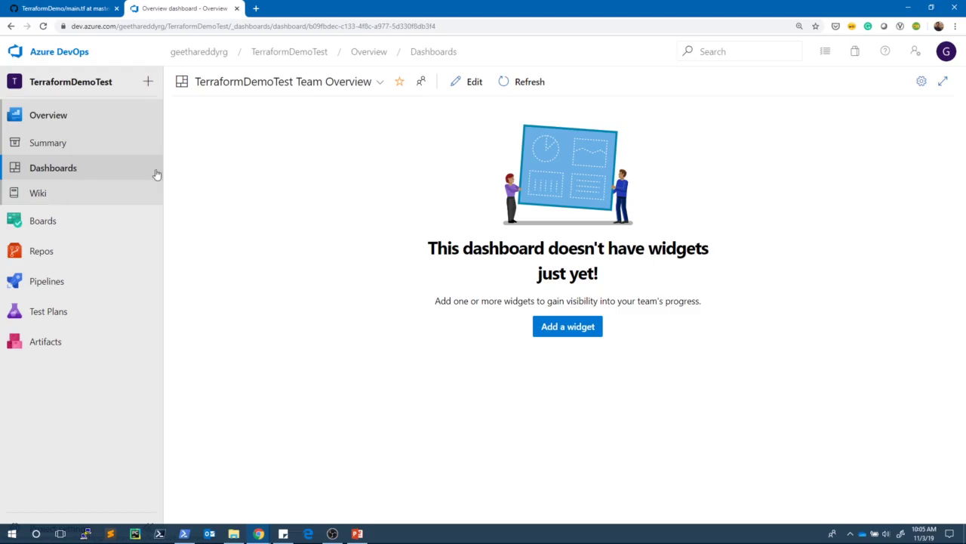
click(570, 332)
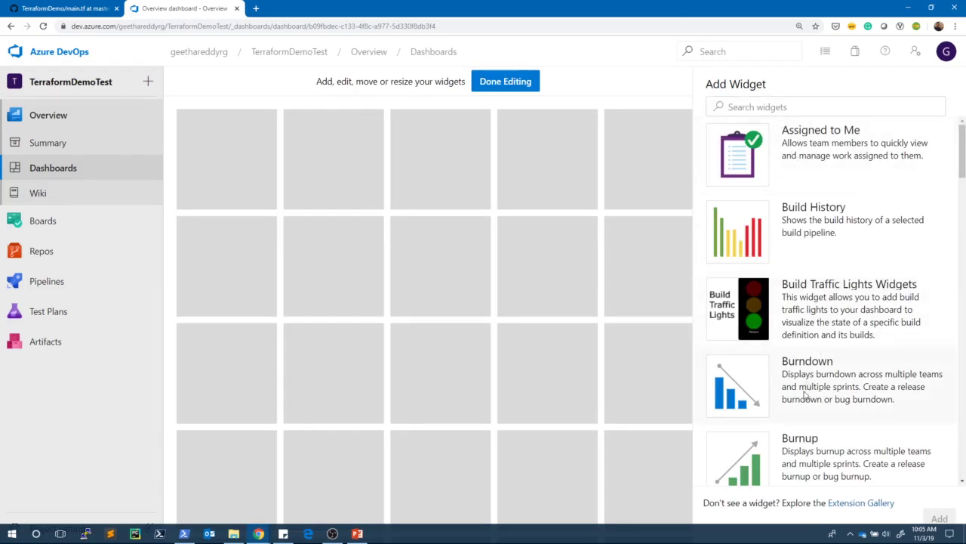
scroll(844, 338, down, 3)
scroll(844, 337, down, 10)
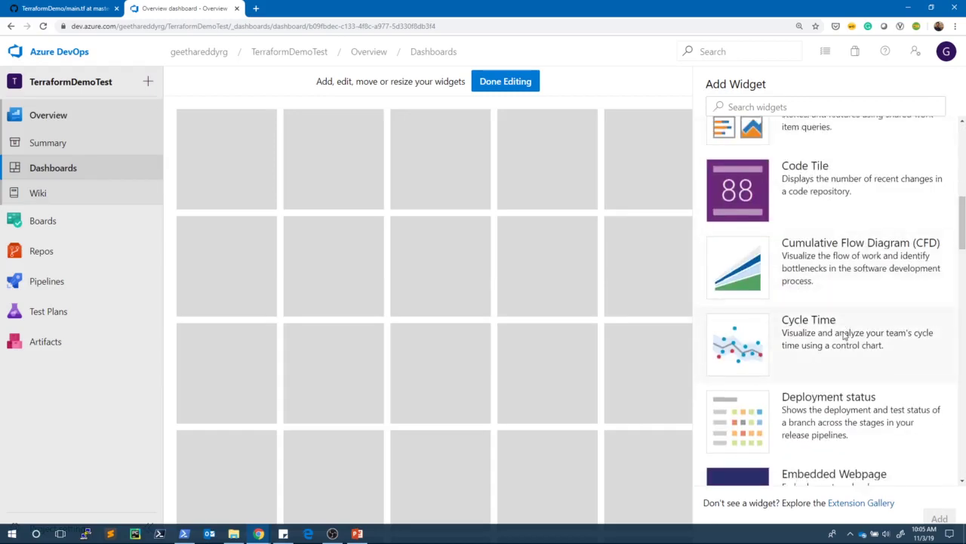
scroll(845, 336, down, 11)
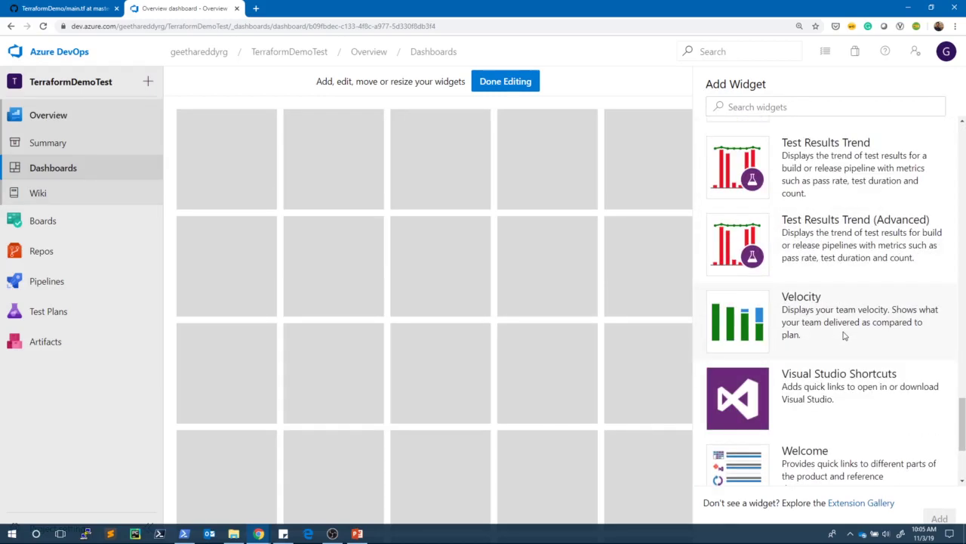
scroll(845, 336, down, 3)
scroll(845, 336, up, 11)
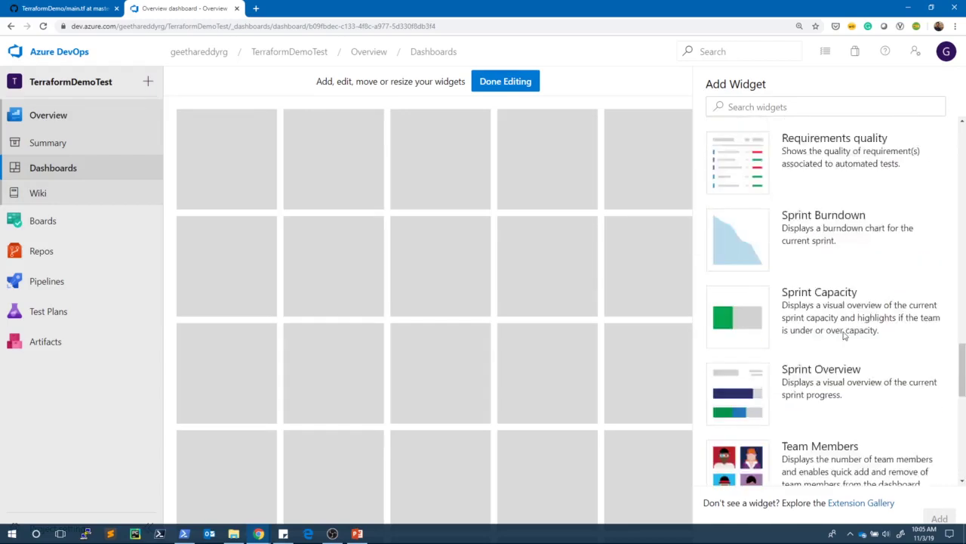
scroll(845, 336, up, 16)
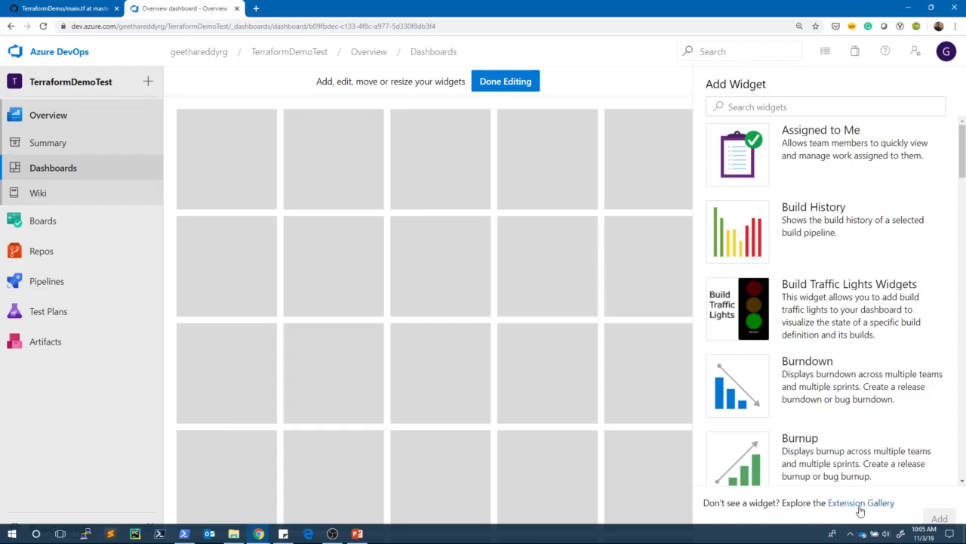
Add a Build History widget to the empty team dashboard.
click(808, 219)
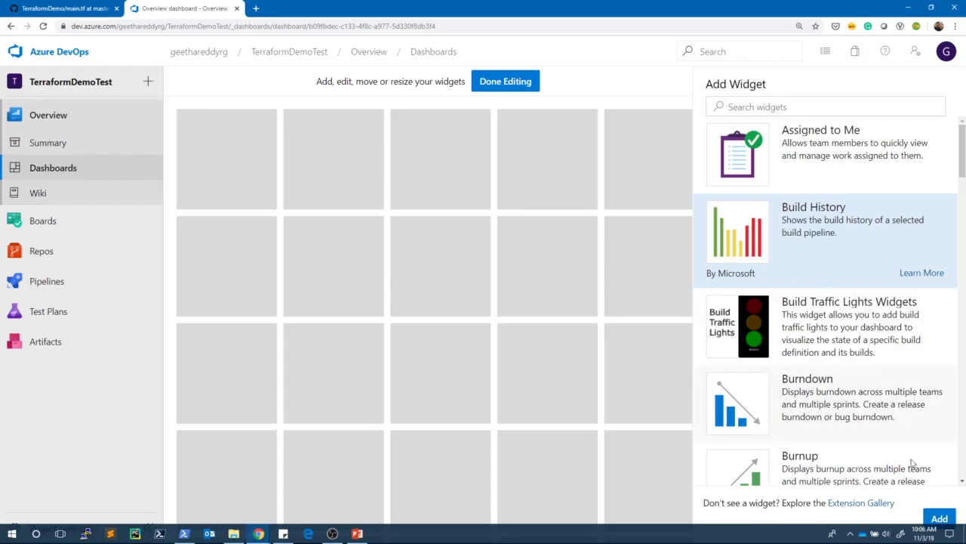
click(940, 519)
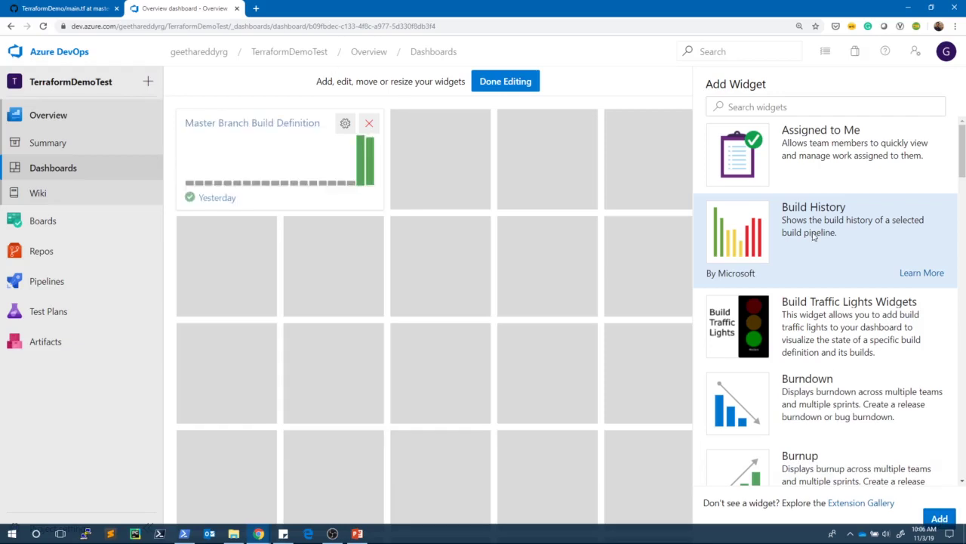
Add a second Build History widget and set its pipeline to Pull Request Build Definition.
click(940, 518)
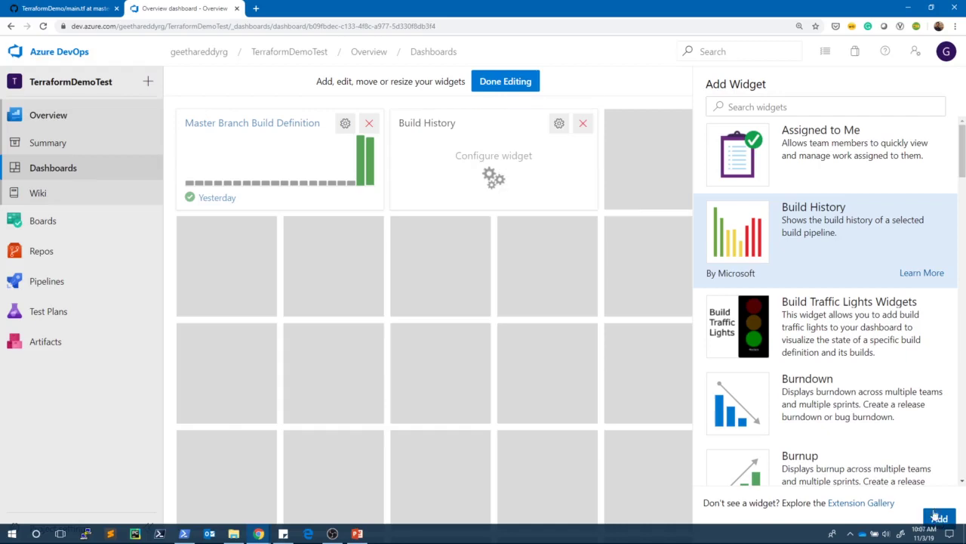
click(560, 125)
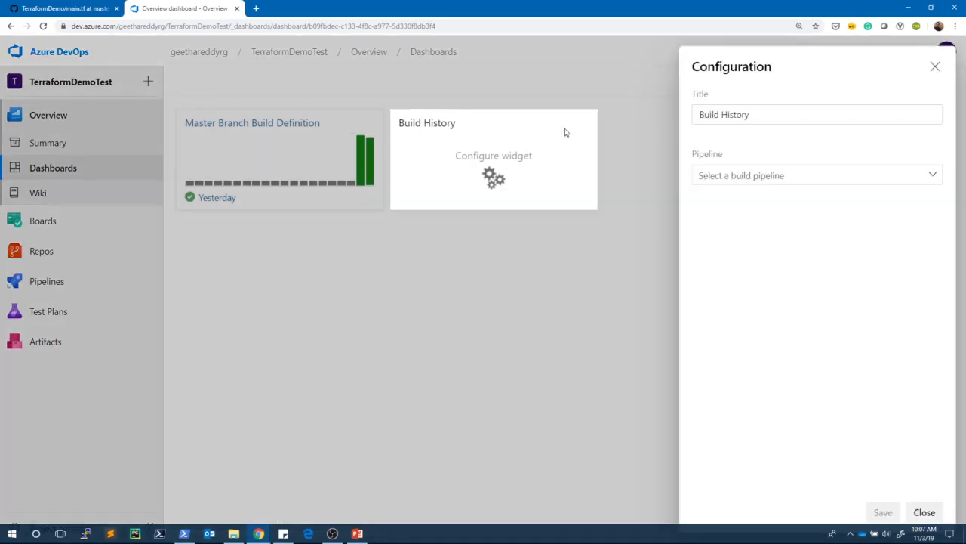
click(785, 178)
click(778, 237)
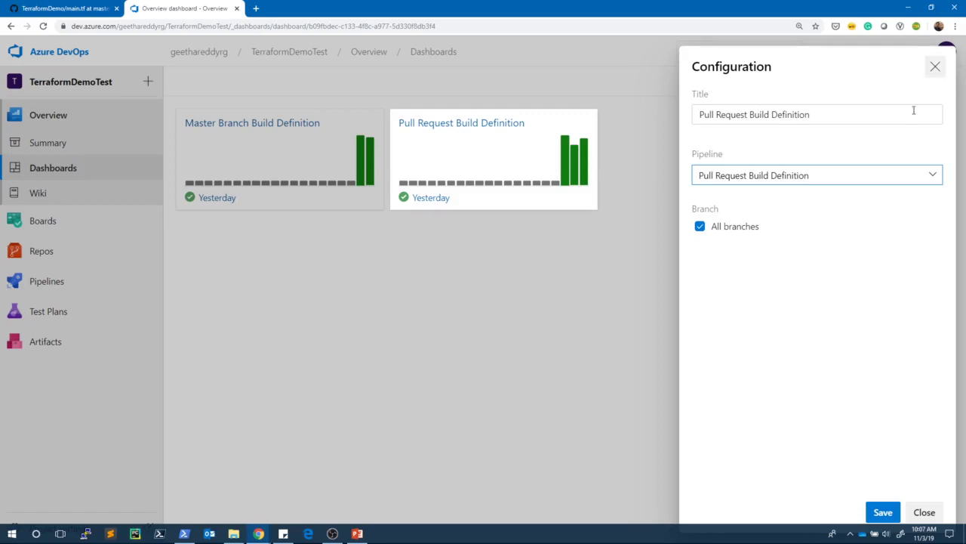
click(883, 512)
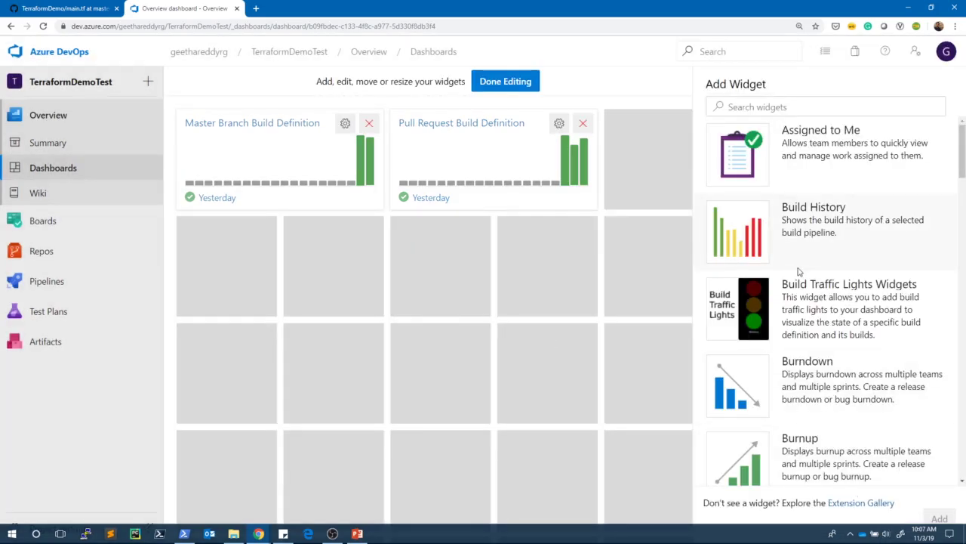
Find the Deployment status widget in the catalog and add it to the dashboard.
scroll(799, 272, down, 5)
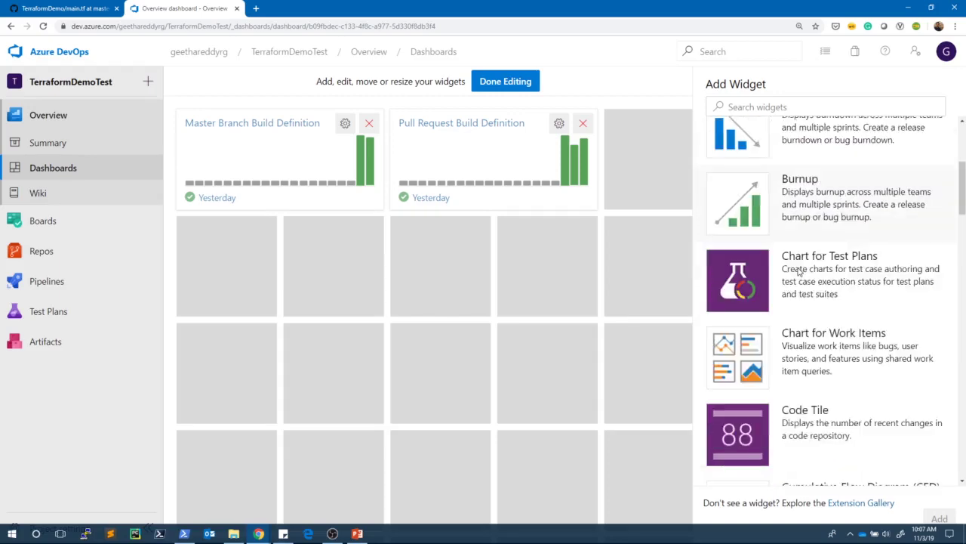
scroll(799, 272, down, 5)
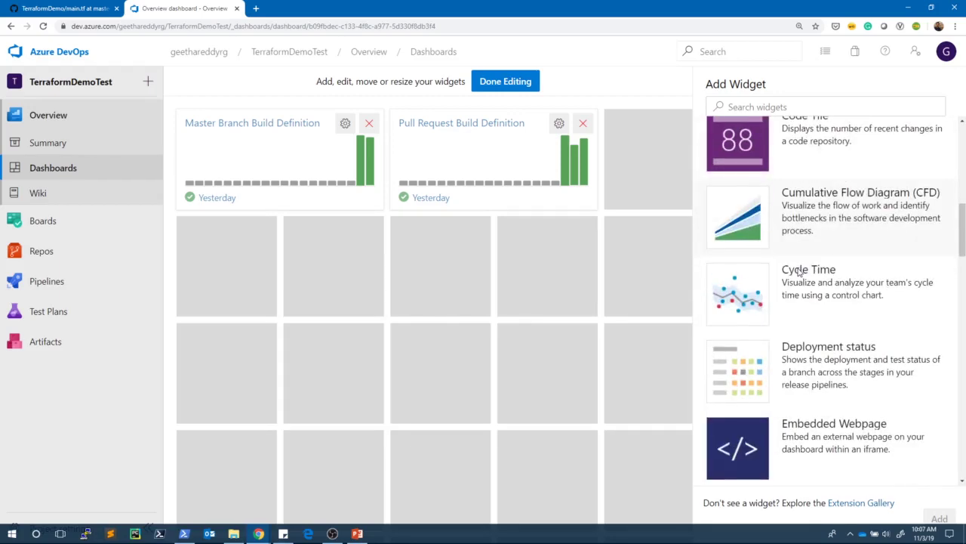
click(821, 217)
click(939, 520)
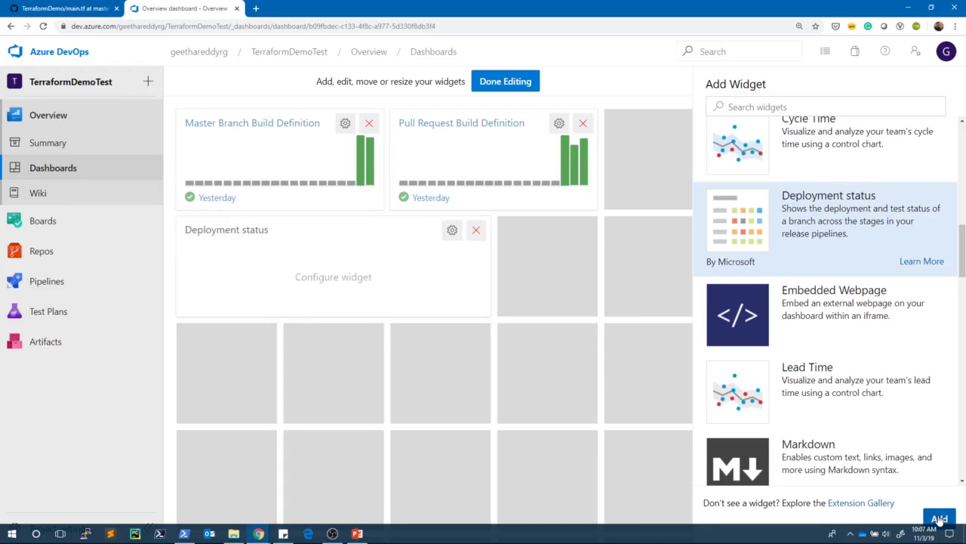
Open the Deployment status widget's configuration and set its size to 4 x 1.
click(452, 231)
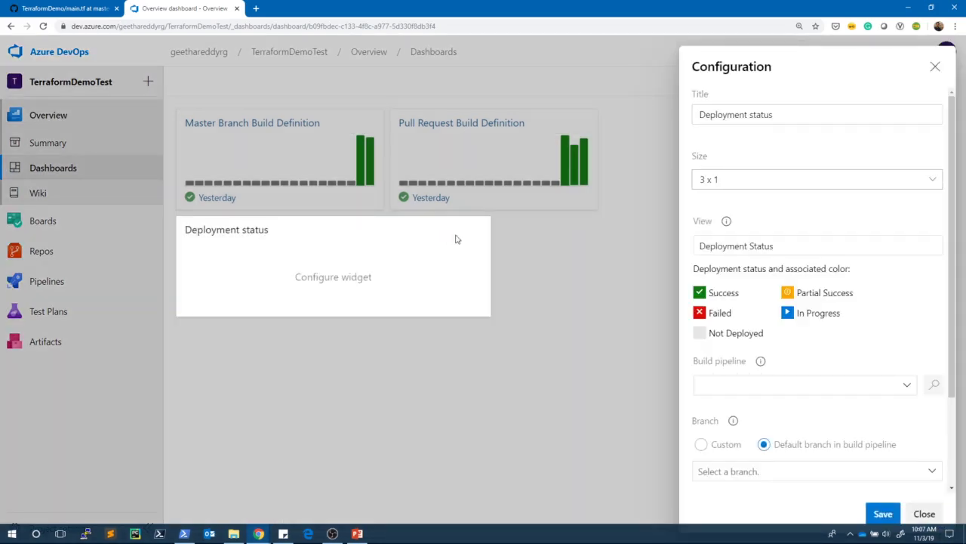
click(935, 184)
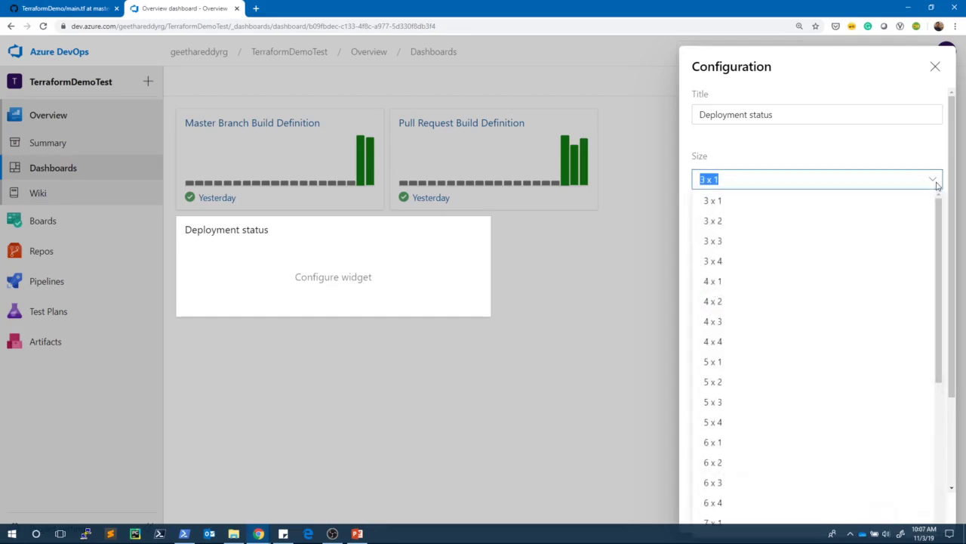
click(899, 225)
click(926, 187)
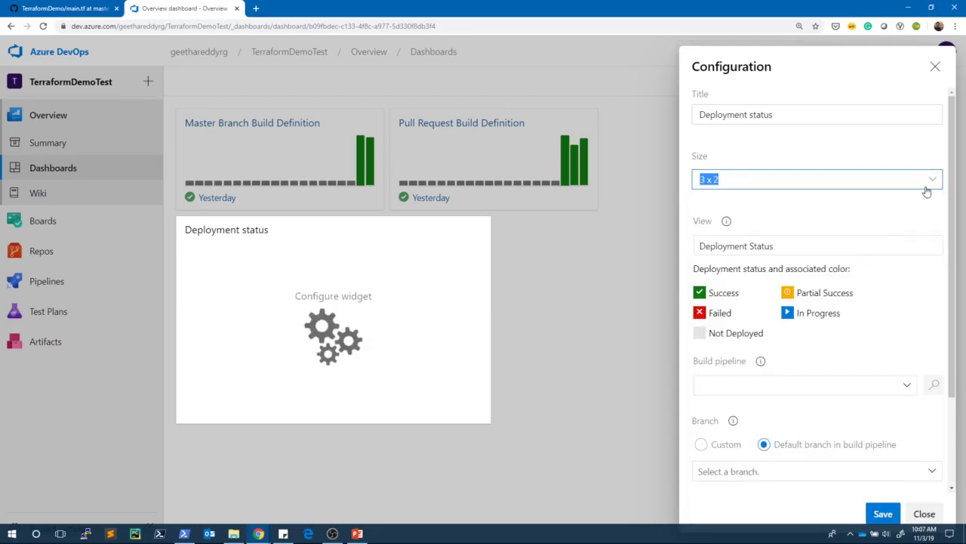
click(847, 281)
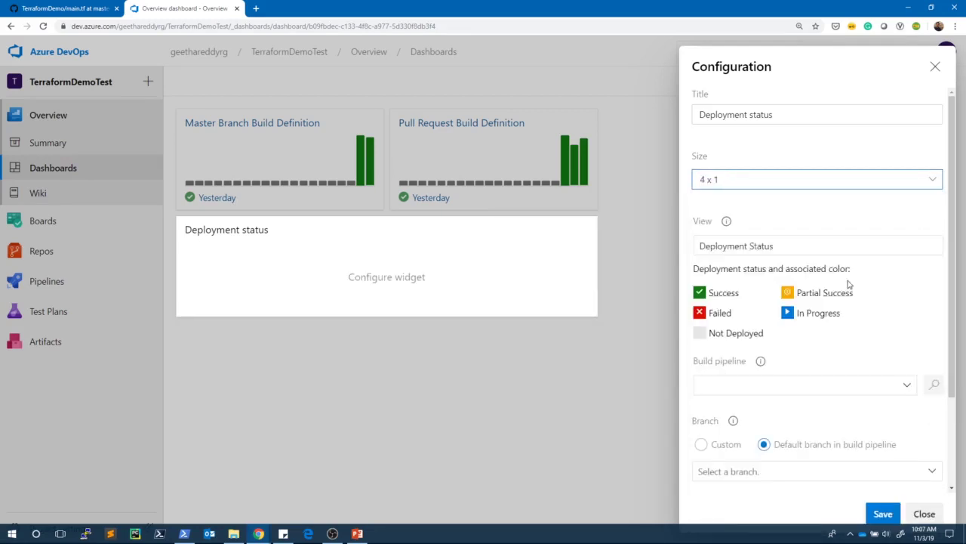
Configure Deployment status with the Master Branch Build Definition pipeline and the linked Deployment release with its Deploying to Azure stage, and save.
scroll(874, 333, down, 3)
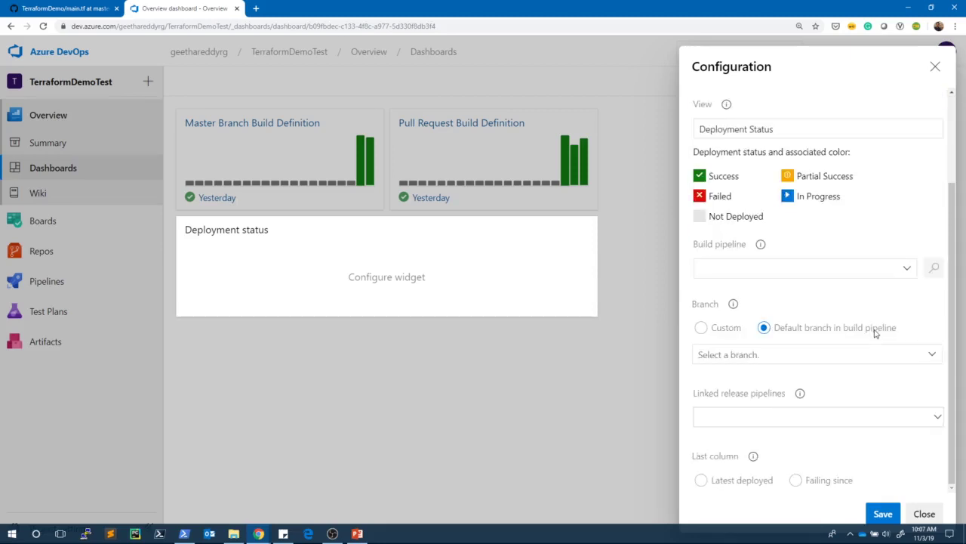
click(934, 360)
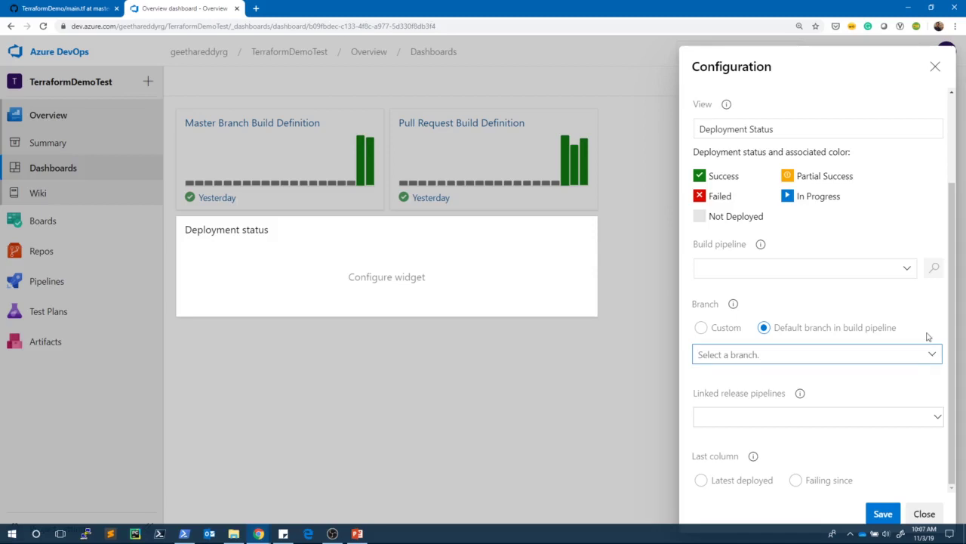
click(908, 270)
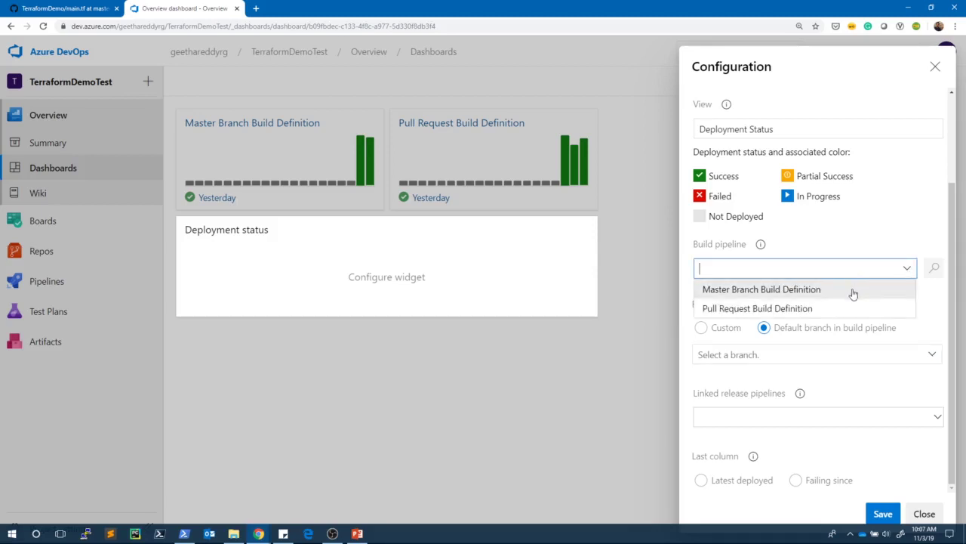
click(853, 291)
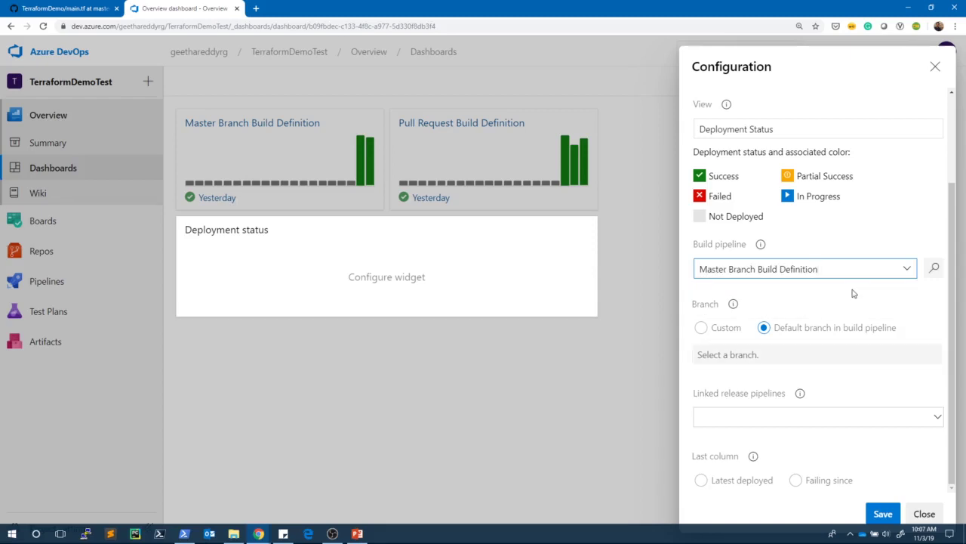
click(936, 418)
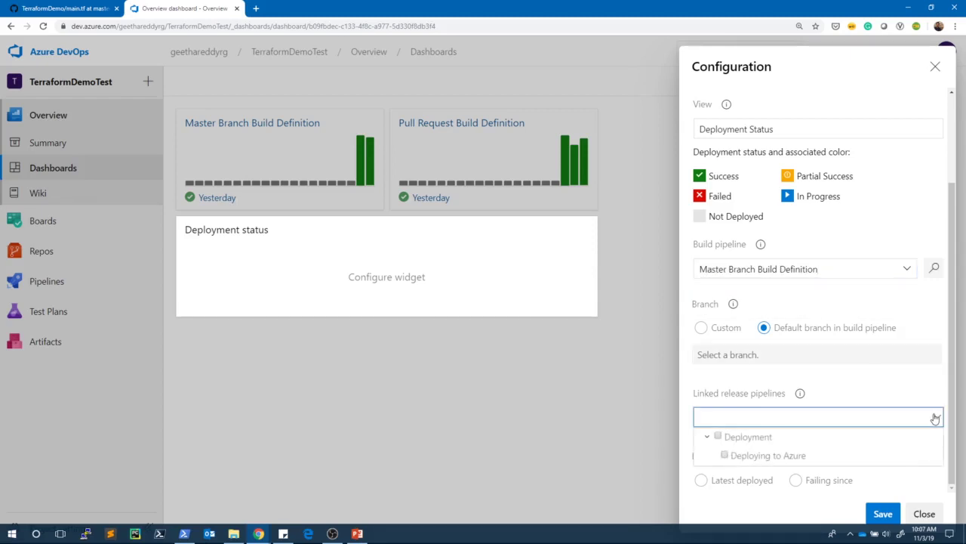
click(754, 457)
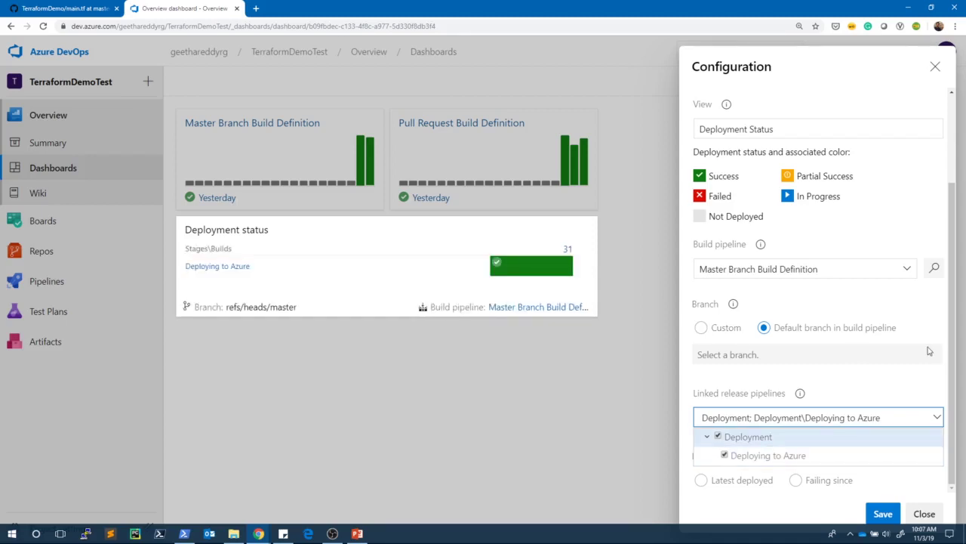
click(883, 514)
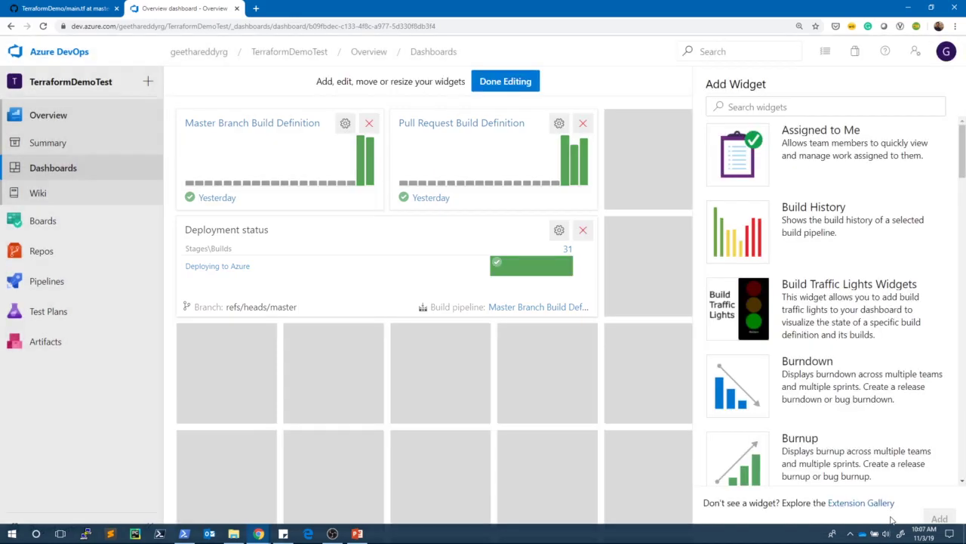
Add a Build Traffic Lights widget to the dashboard and delete the duplicate copy beside the pull requests widget.
click(789, 302)
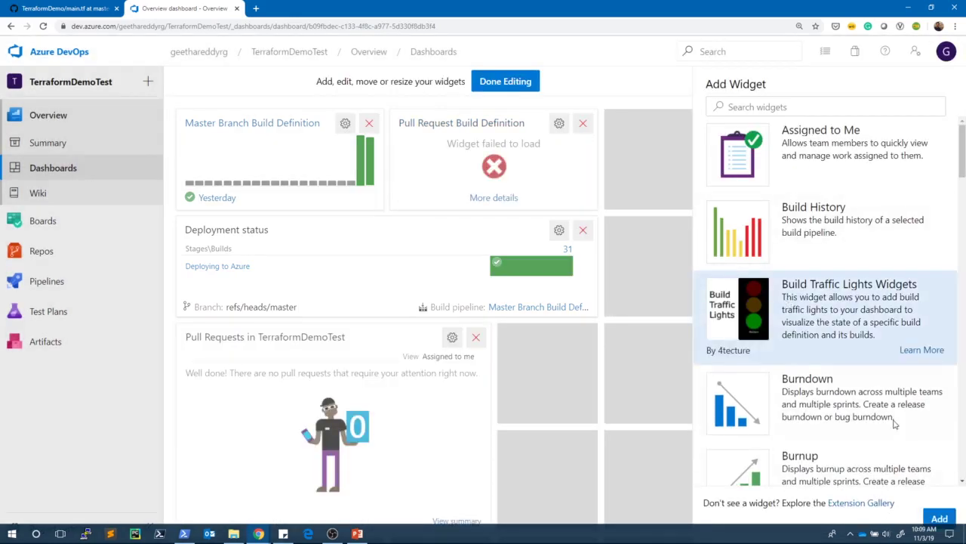
click(940, 519)
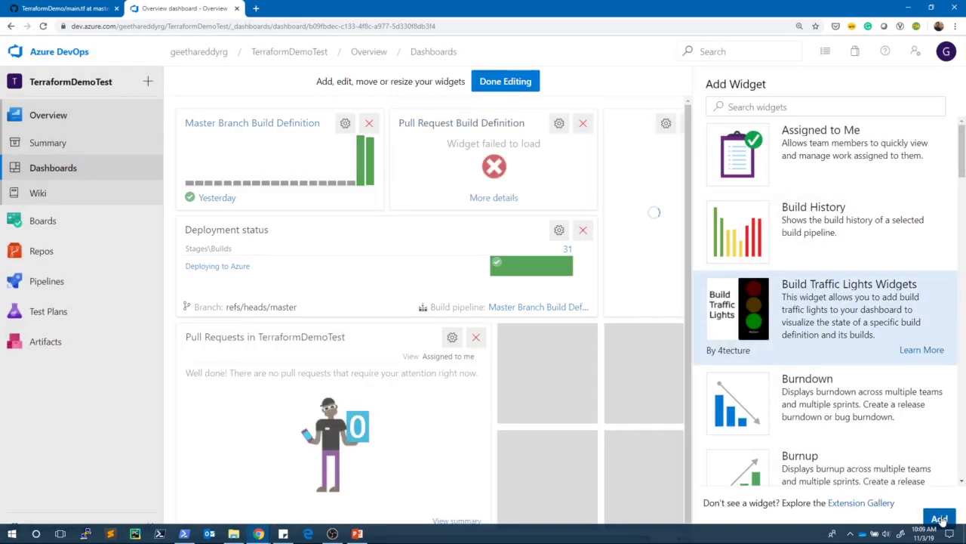
click(940, 519)
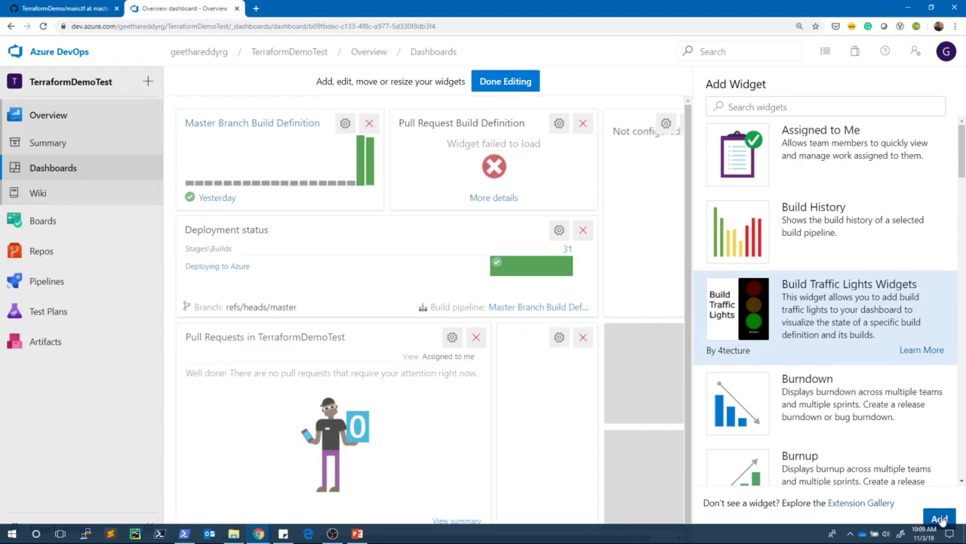
click(583, 337)
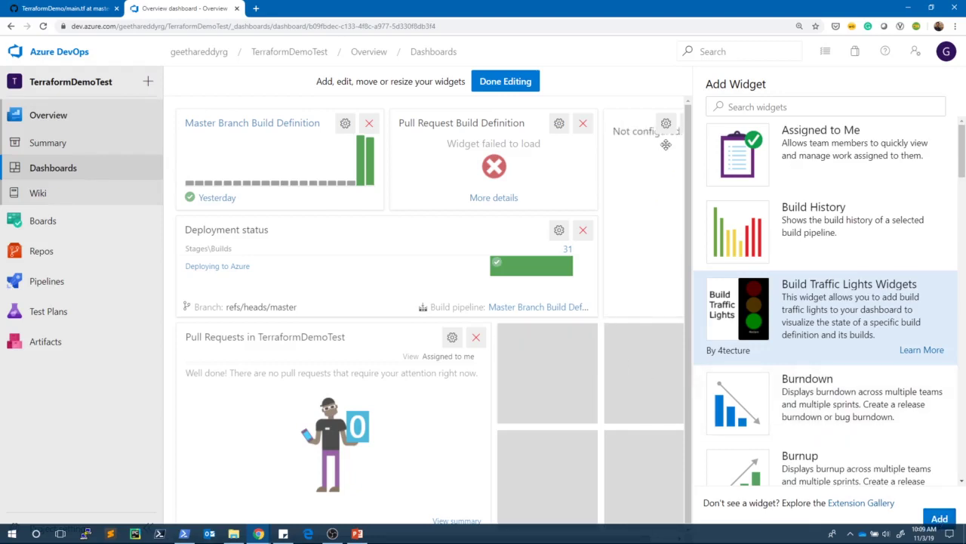
Set the unconfigured traffic lights widget's build definition to Master Branch Build Definition and save it.
click(666, 124)
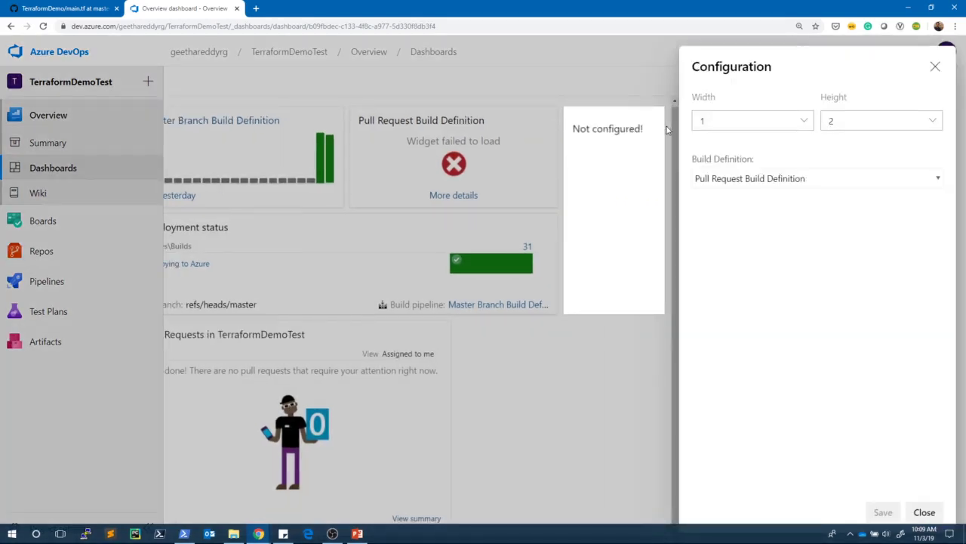
click(936, 183)
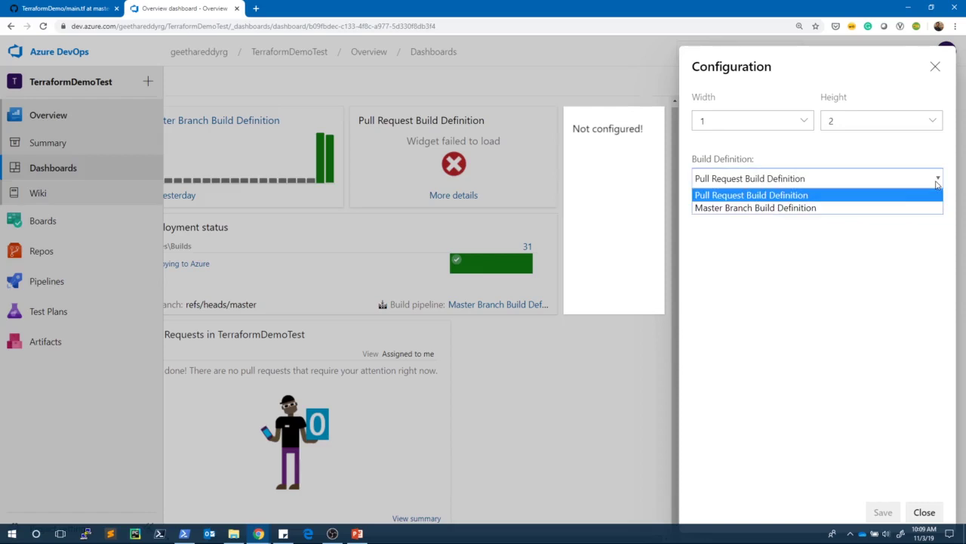
click(852, 207)
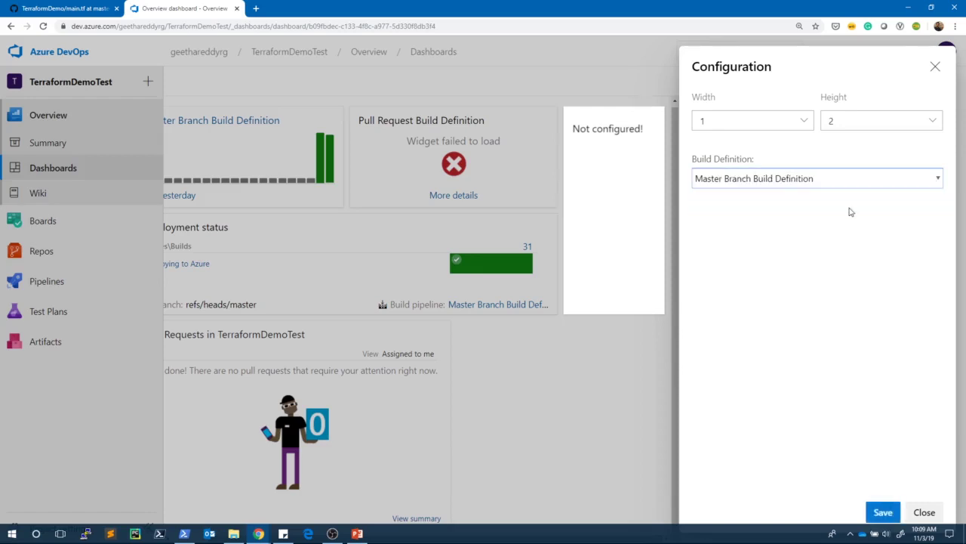
click(885, 508)
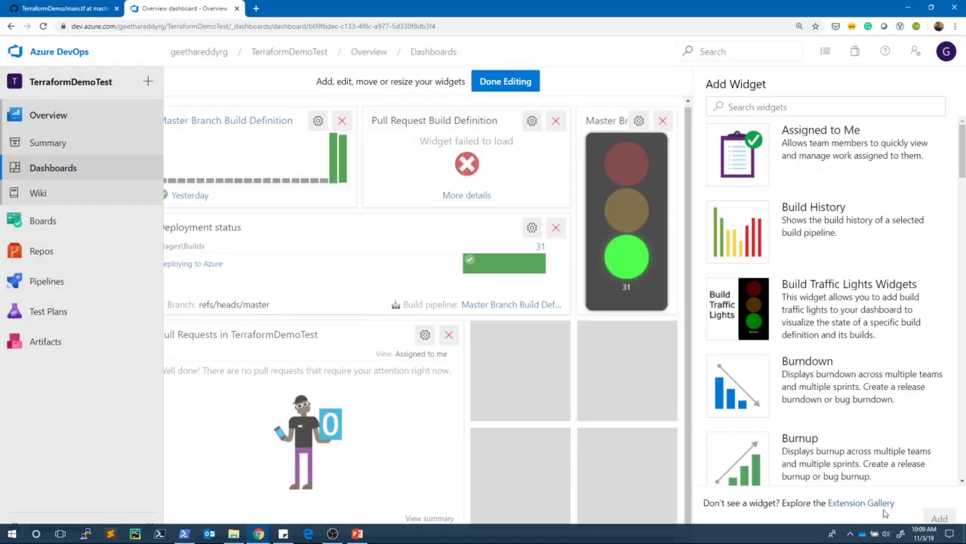
Add another Build Traffic Lights widget, set its build definition to Pull Request Build Definition and save it.
click(762, 300)
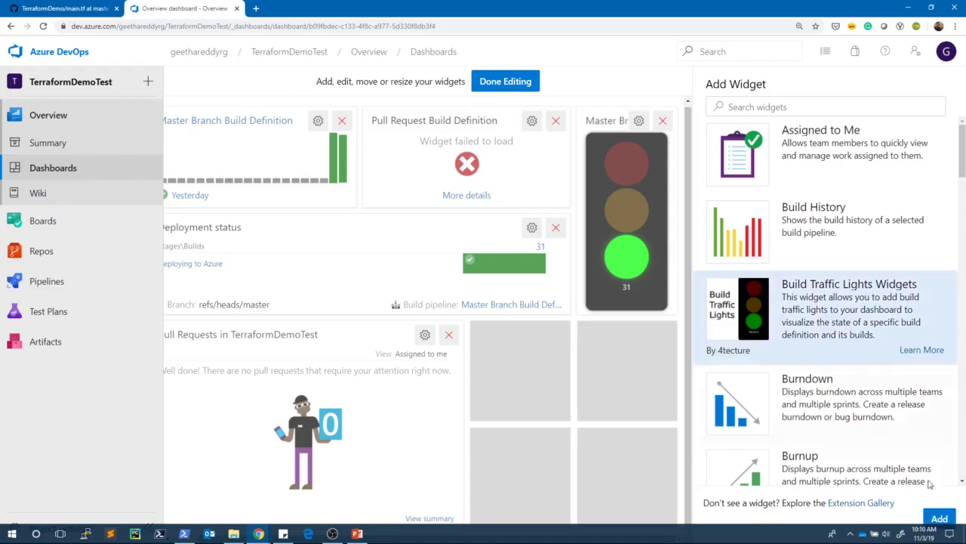
click(939, 518)
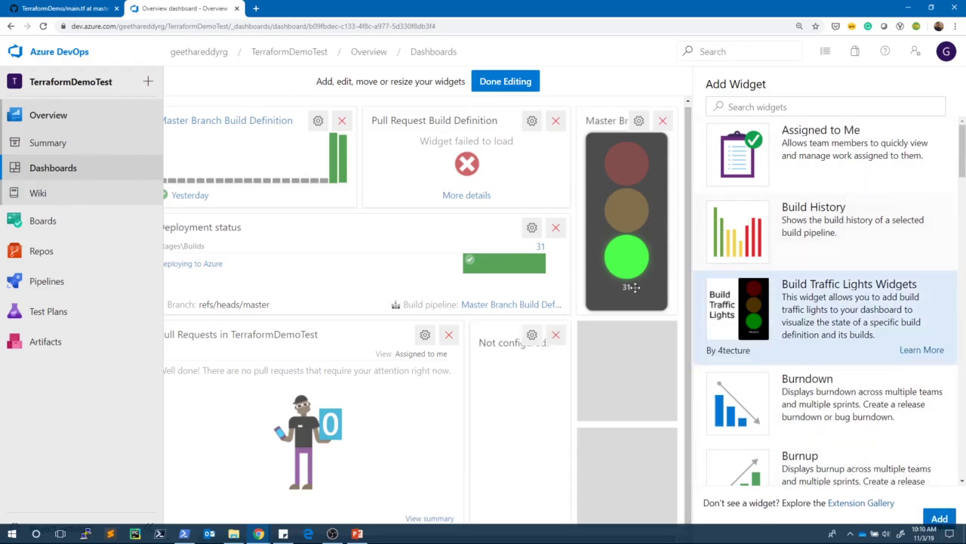
click(532, 334)
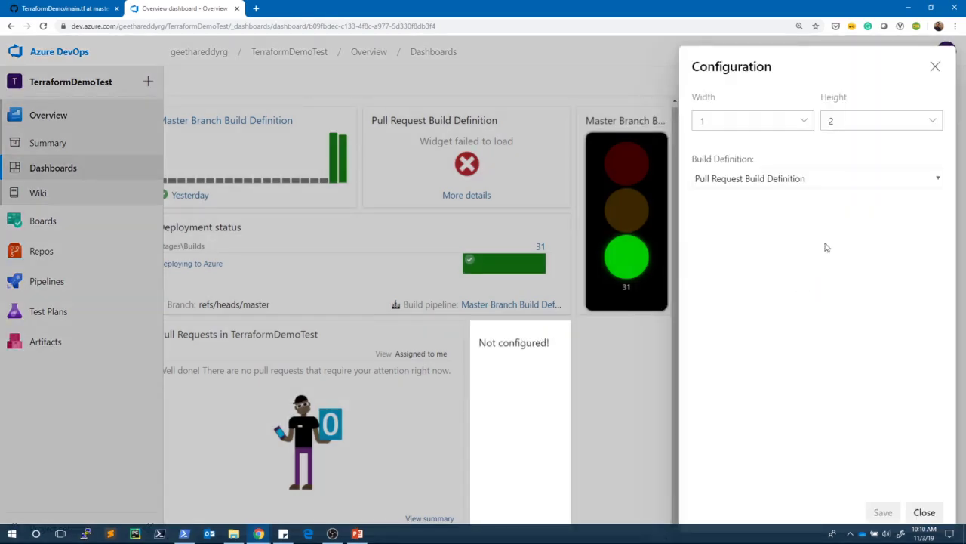
click(857, 183)
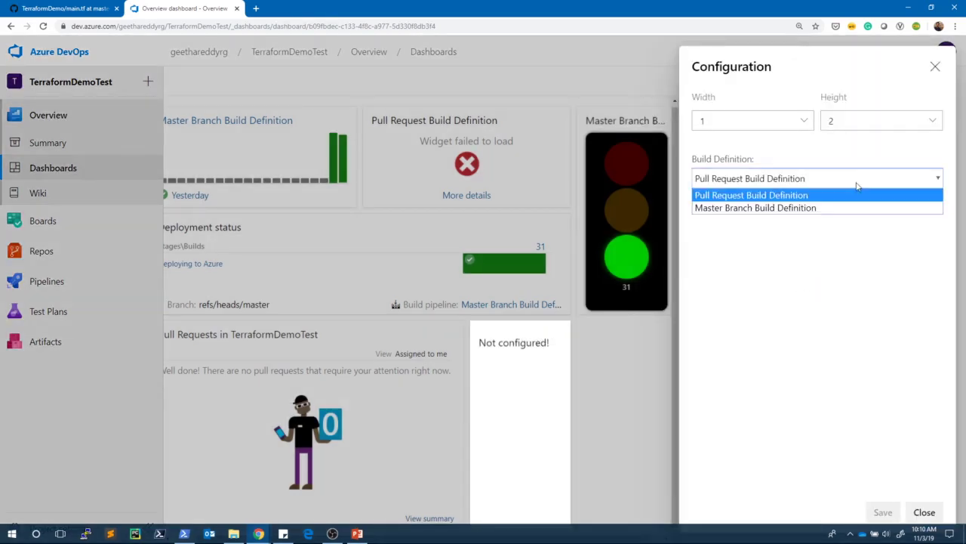
click(798, 196)
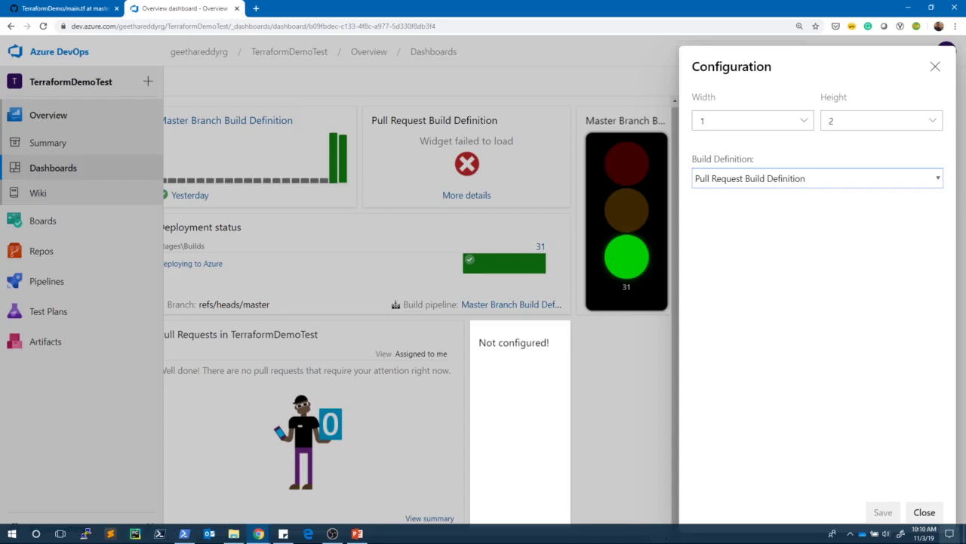
click(791, 183)
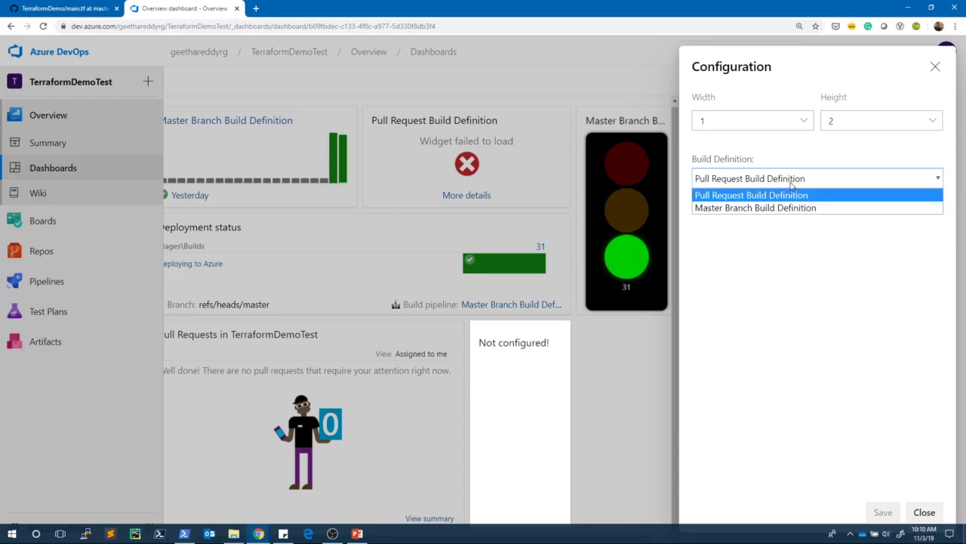
click(785, 207)
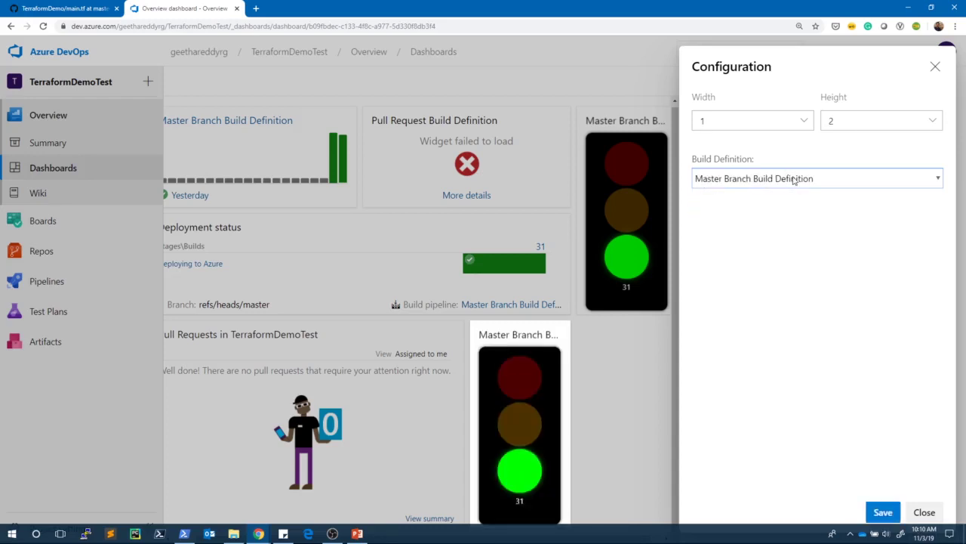
click(794, 180)
click(787, 195)
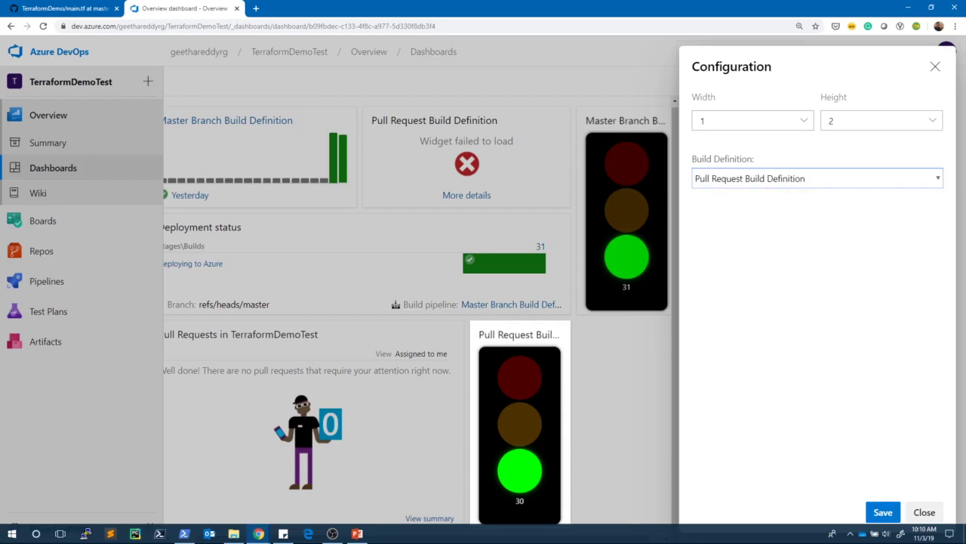
click(884, 512)
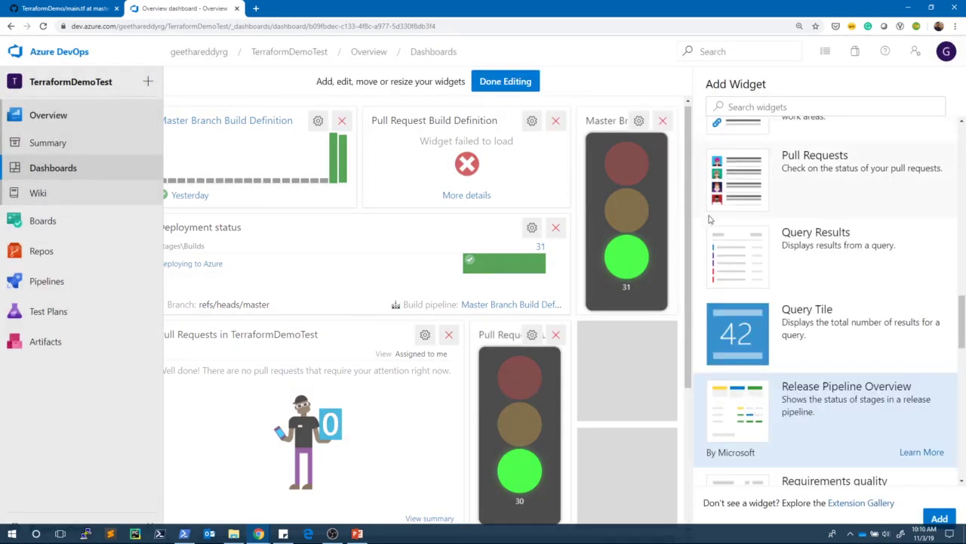
Configure the Release Pipeline Overview widget with the Deployment release pipeline and a width of 4, save it and refresh the dashboard.
scroll(630, 234, down, 3)
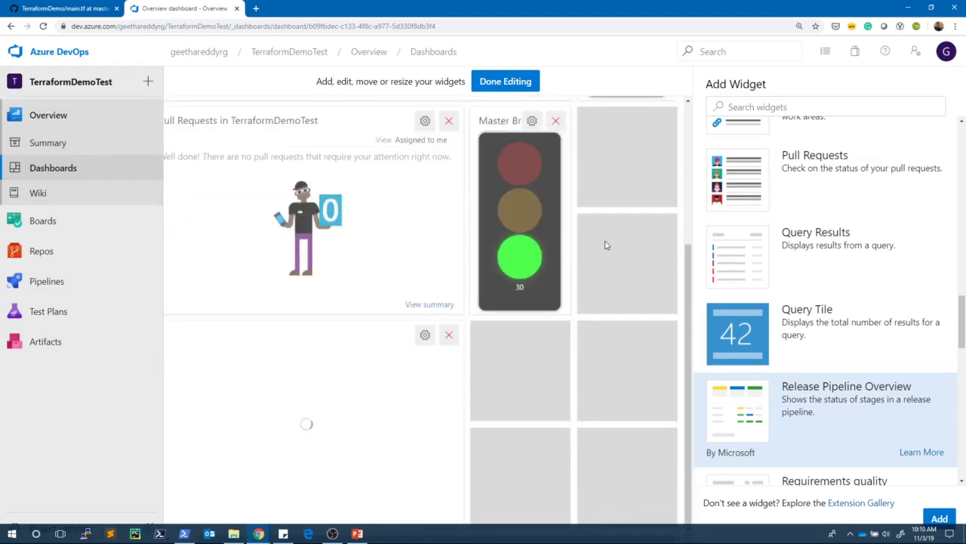
click(425, 334)
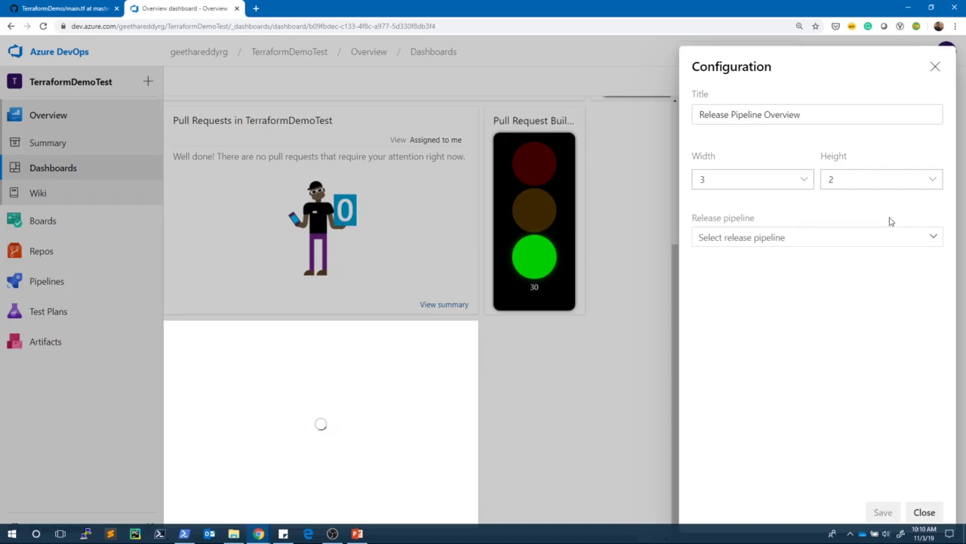
click(931, 238)
click(843, 260)
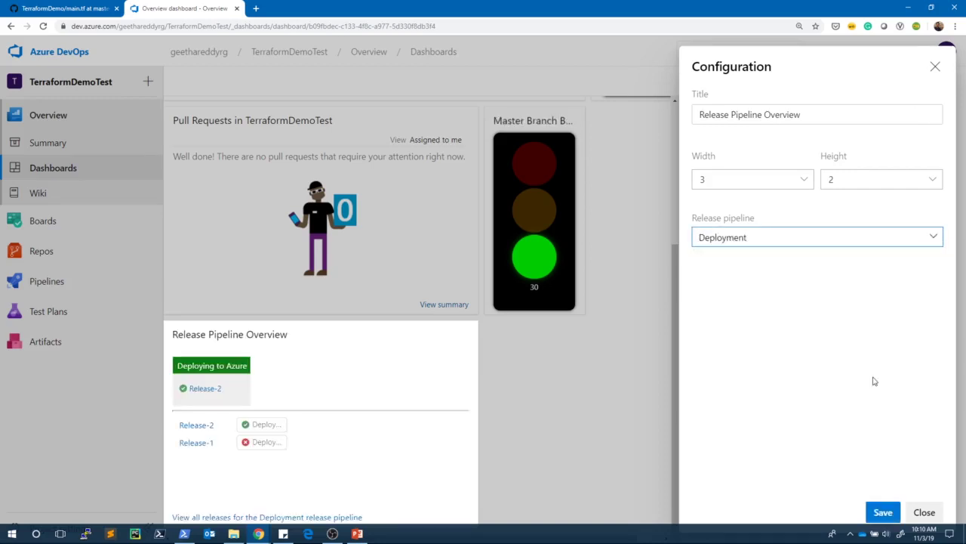
click(933, 187)
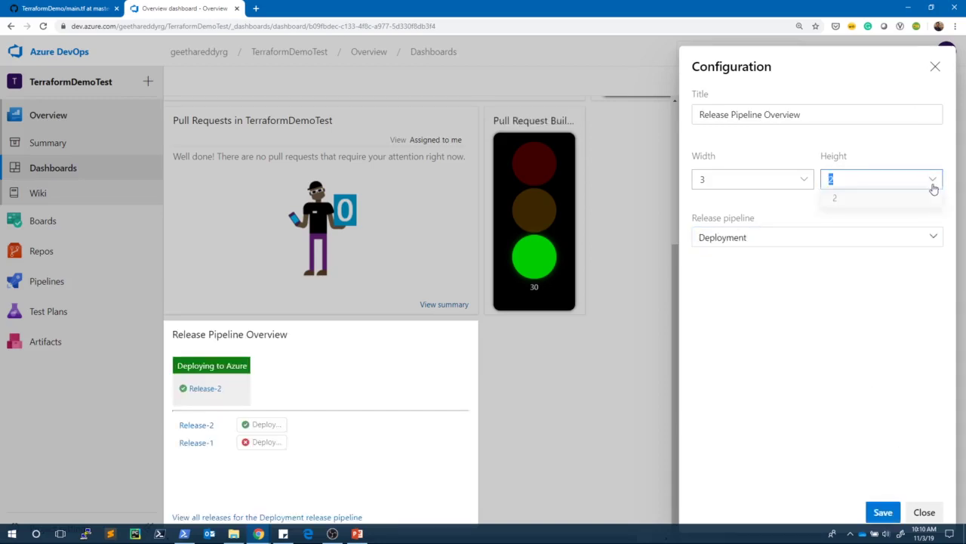
click(933, 187)
click(807, 183)
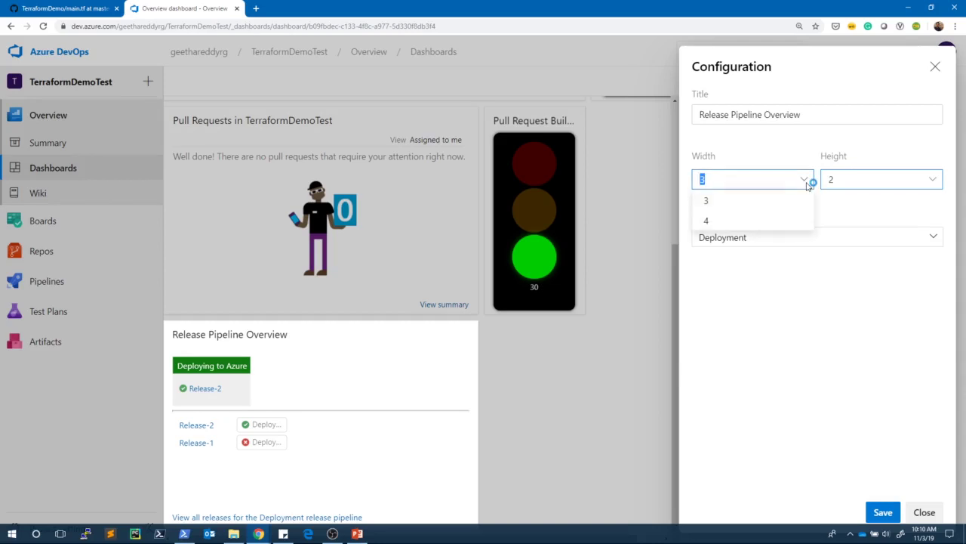
click(783, 221)
click(882, 512)
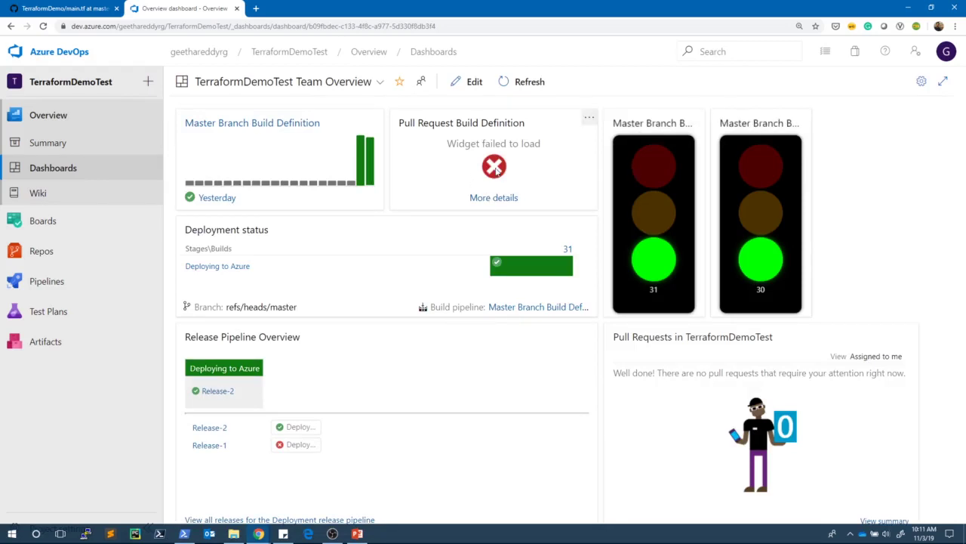
click(508, 83)
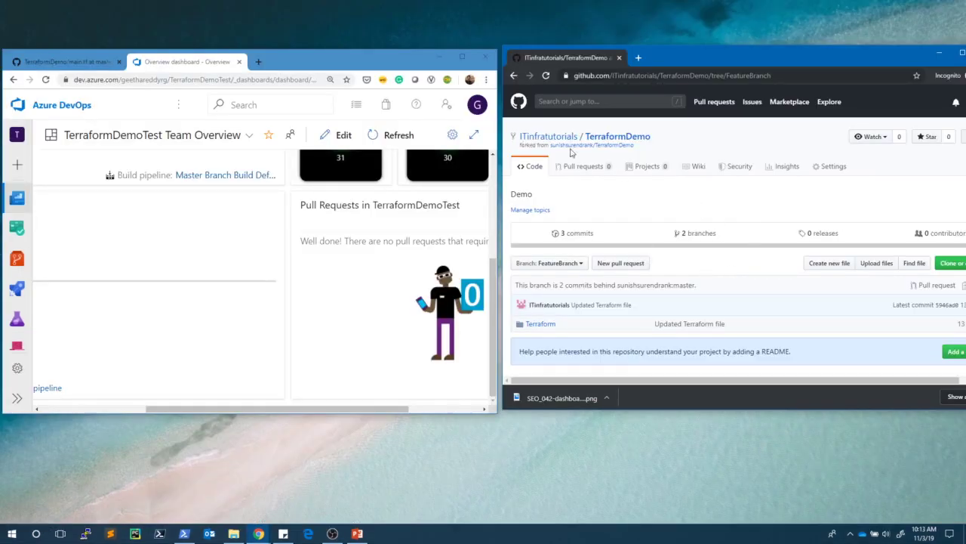
In the GitHub window, edit Terraform/main.tf on FeatureBranch and set the prefix variable's default to "ITinfraTutorialDemo2".
click(540, 325)
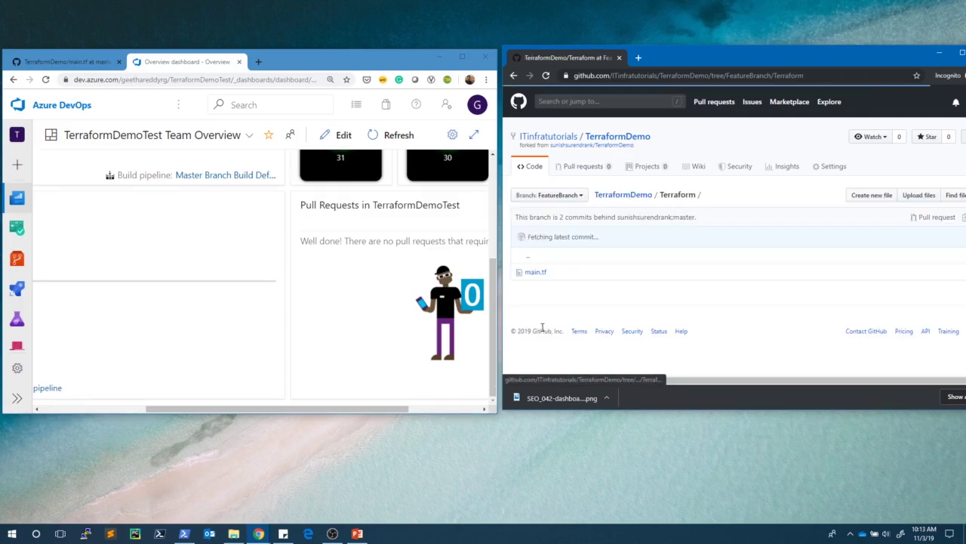
click(535, 274)
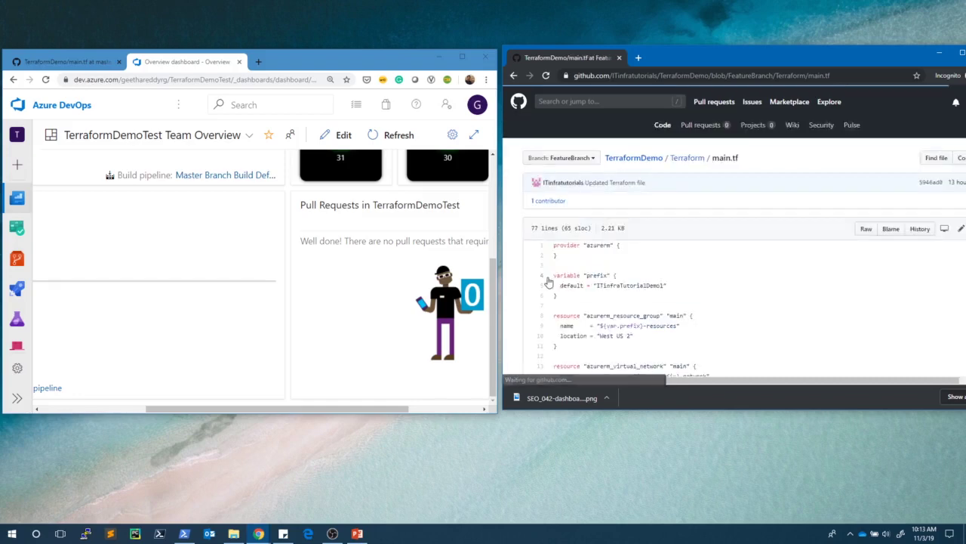
click(961, 229)
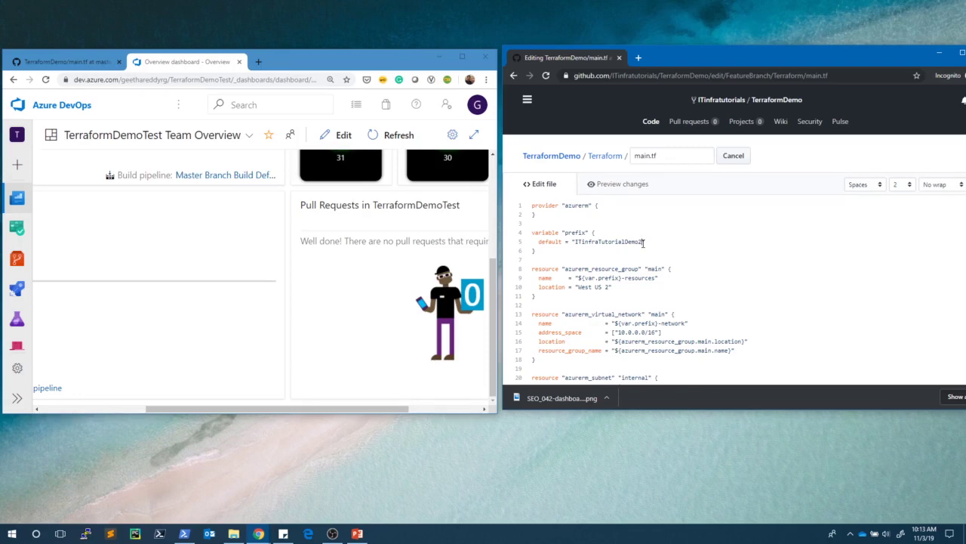
scroll(776, 274, down, 5)
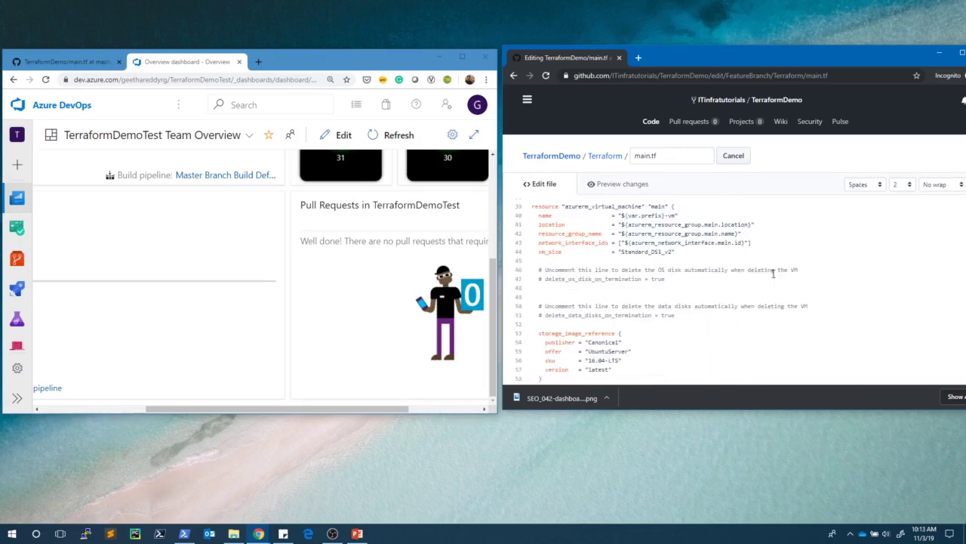
scroll(776, 275, up, 5)
Maximize the GitHub window and commit the main.tf edit directly to FeatureBranch with the message "Name changed".
drag(736, 56, 581, 59)
double_click(581, 58)
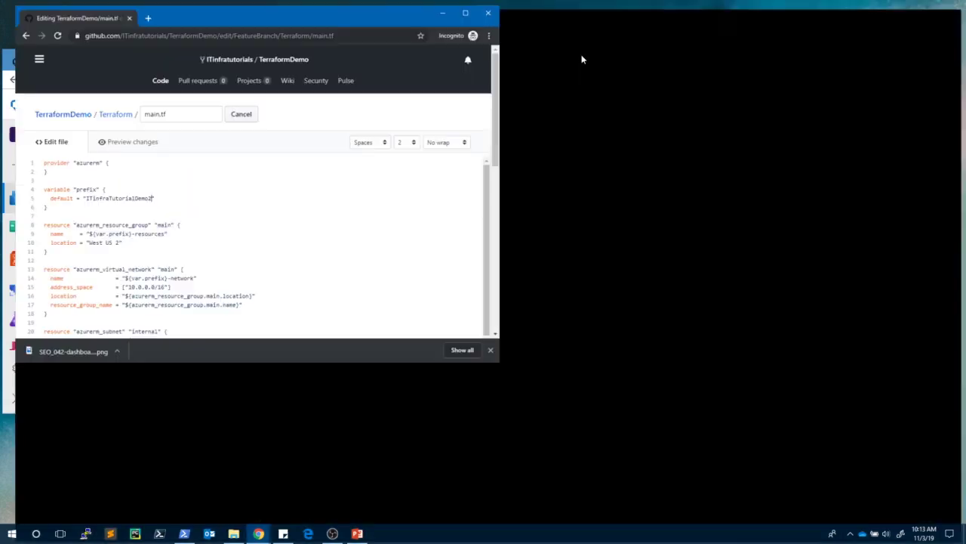
scroll(694, 237, down, 1)
scroll(694, 236, down, 5)
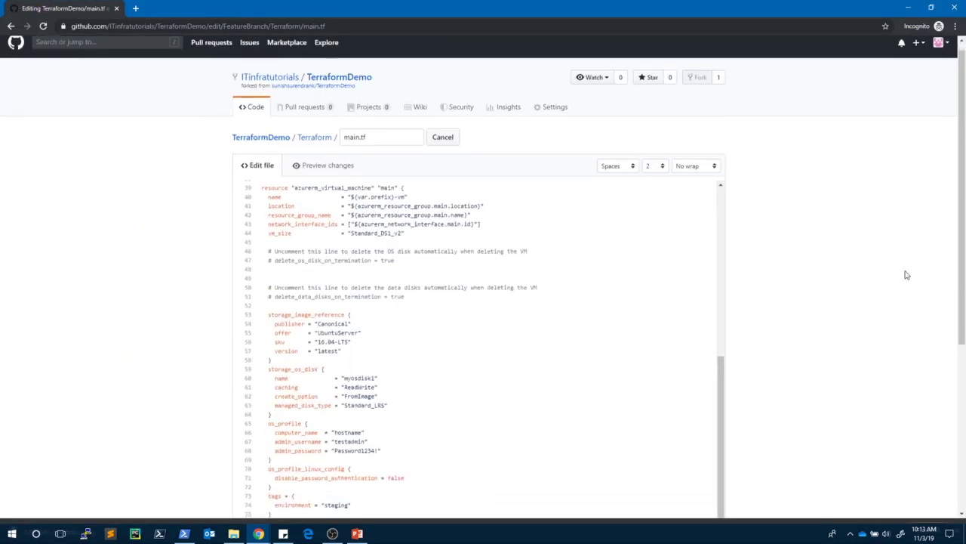
scroll(907, 274, down, 3)
click(360, 317)
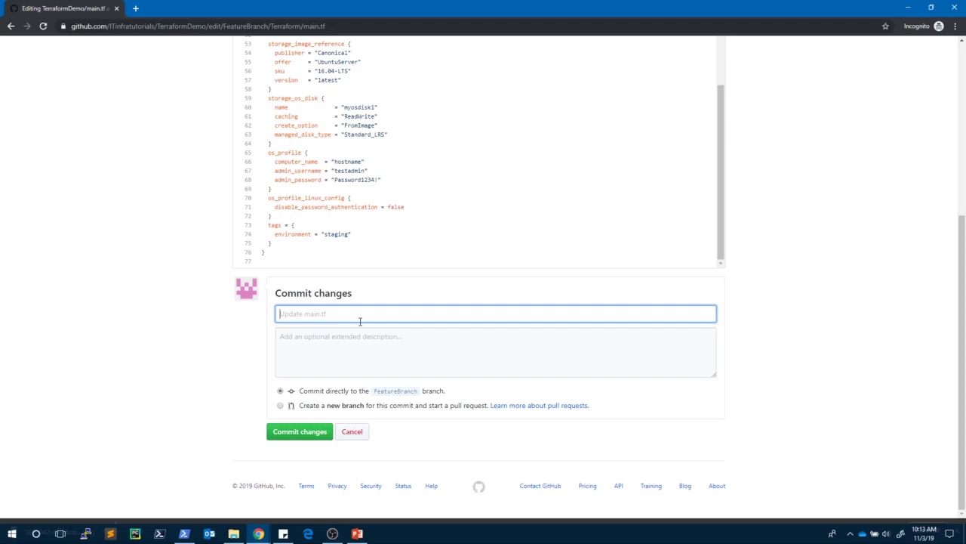
text(Name changed)
click(308, 436)
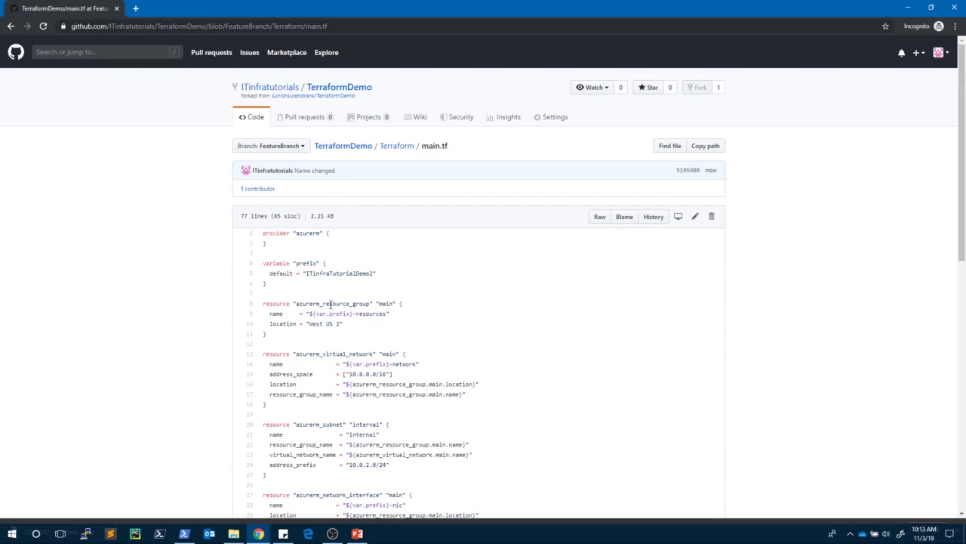
Create a pull request titled "Name changed" from FeatureBranch to the upstream repository's master branch.
click(320, 121)
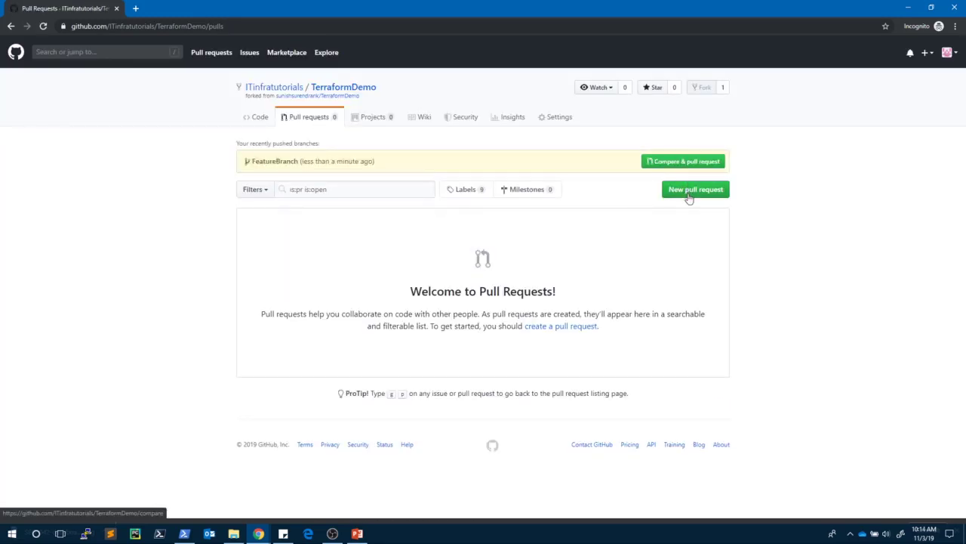
click(692, 167)
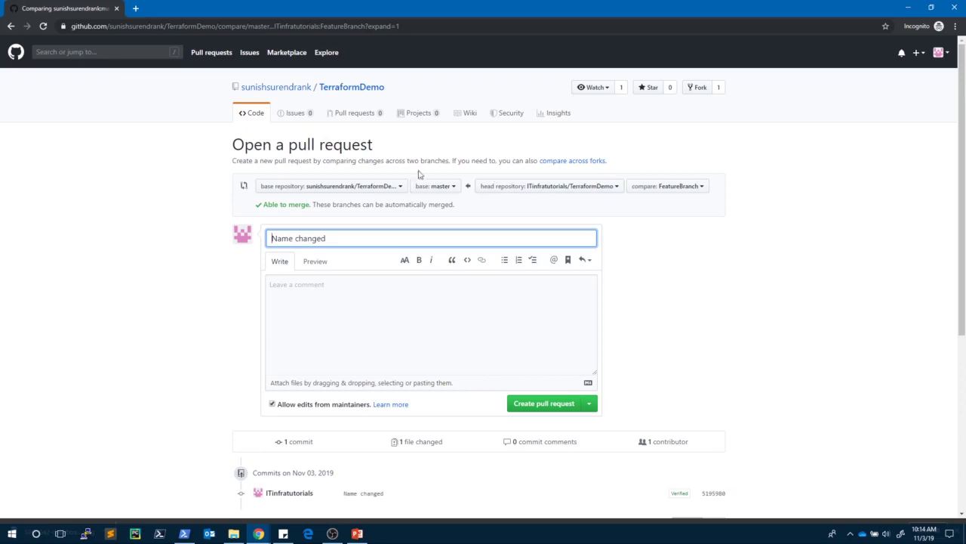
double_click(325, 17)
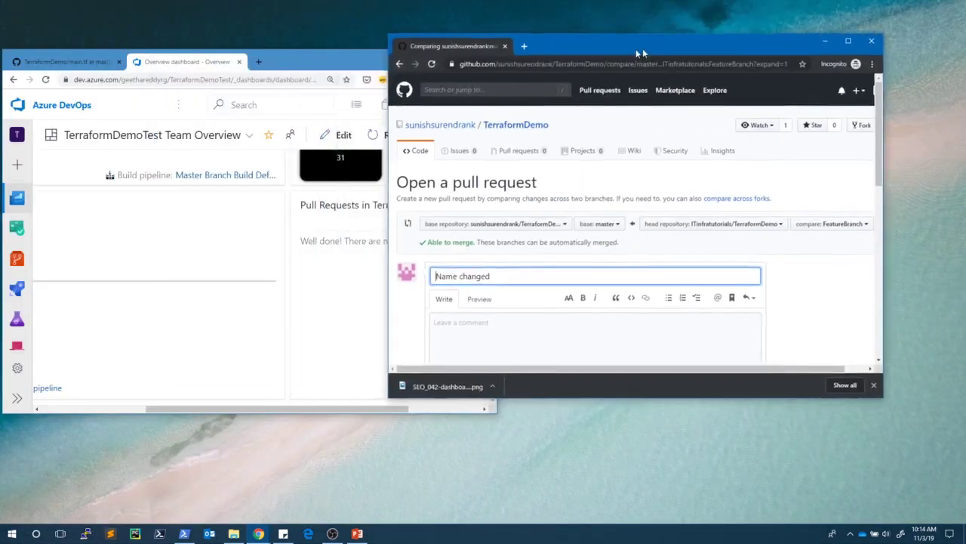
scroll(707, 211, down, 3)
click(708, 193)
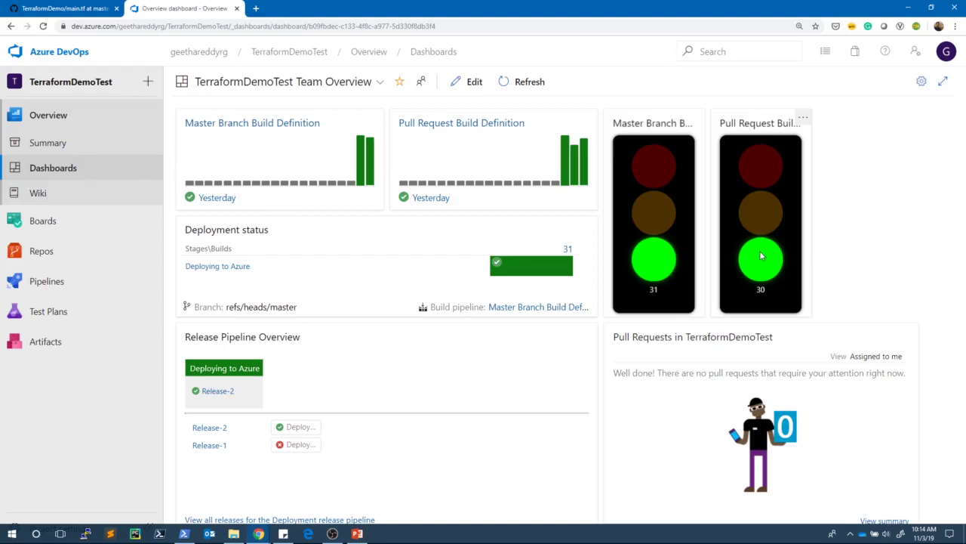
Arrange the Azure DevOps dashboard and GitHub pull request windows side by side to compare the build traffic lights with the pull request checks.
double_click(527, 11)
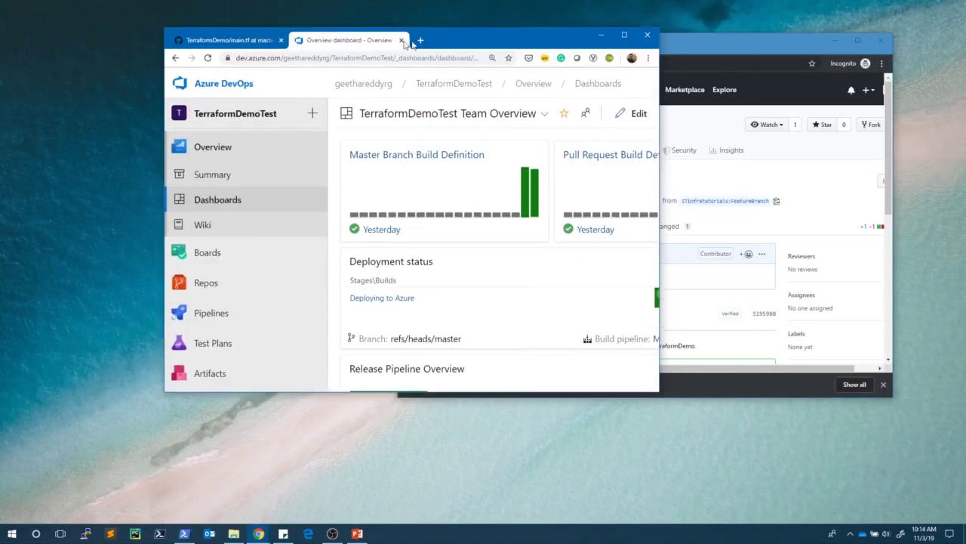
drag(312, 391, 391, 391)
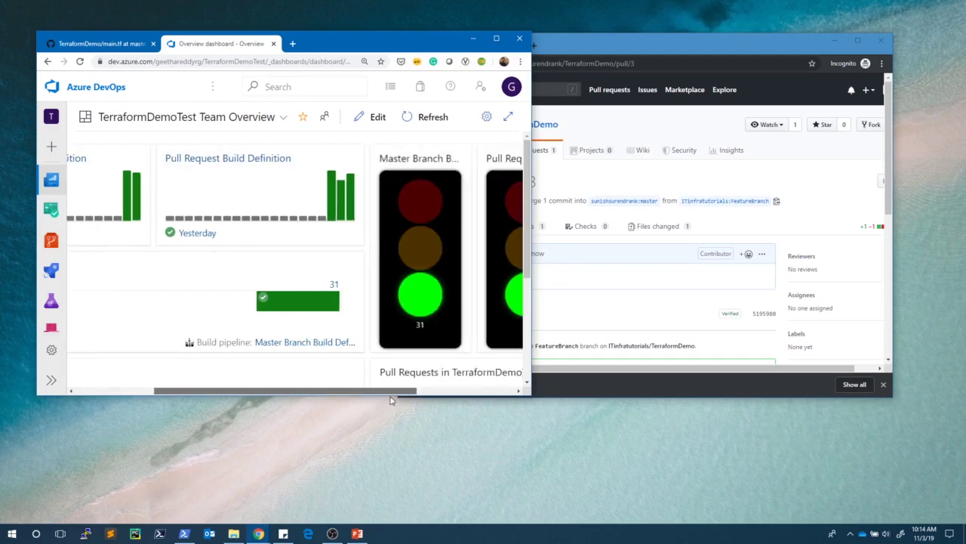
drag(532, 401, 637, 430)
click(802, 226)
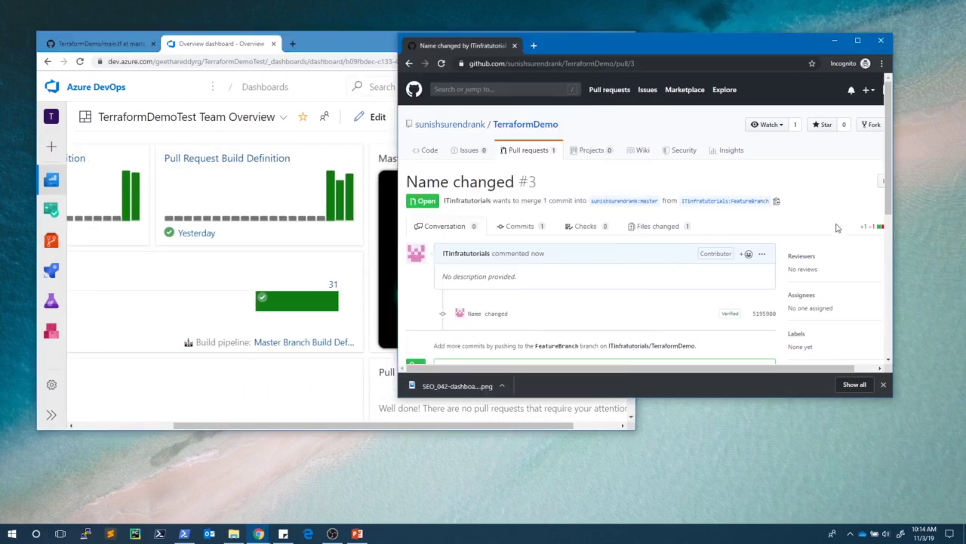
drag(659, 43, 868, 68)
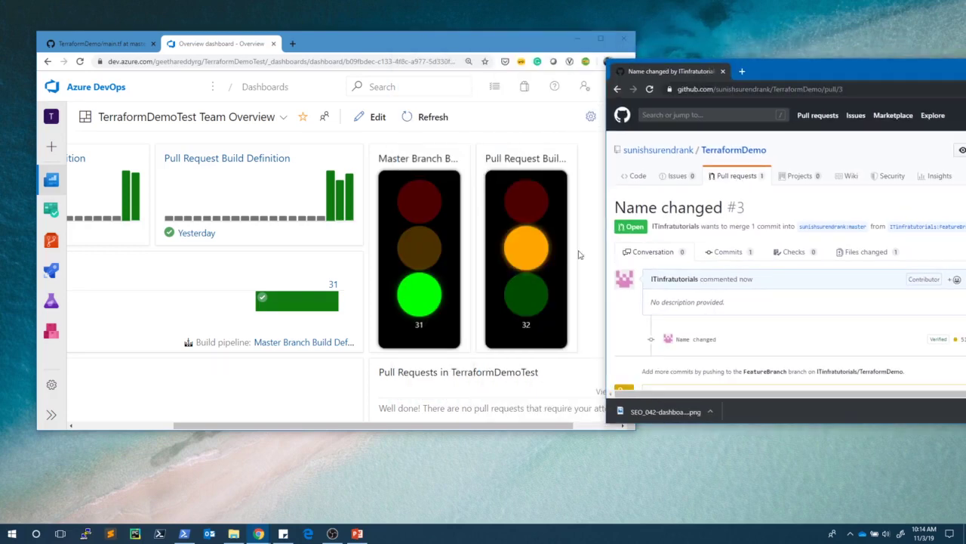
scroll(713, 297, down, 3)
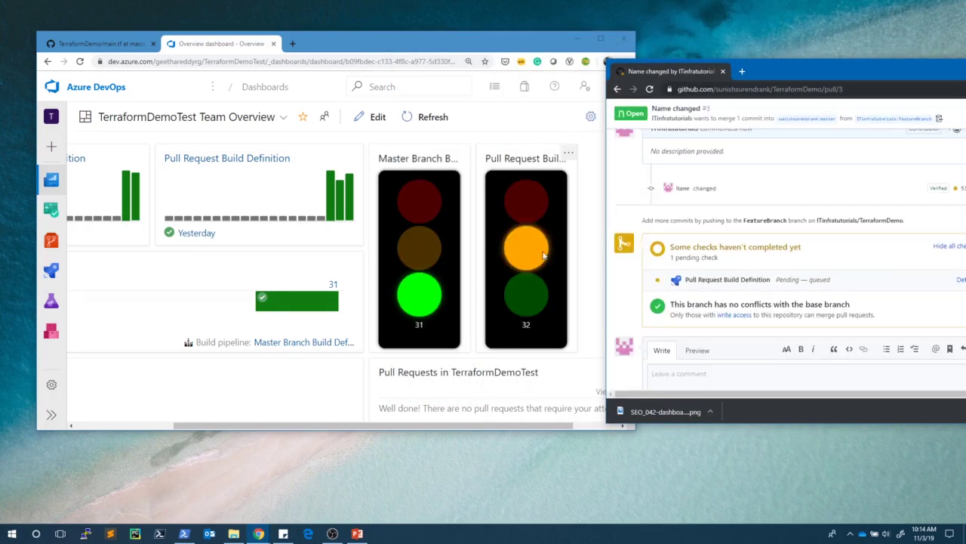
Maximize the browser window and merge GitHub pull request #3 "Name changed" into master, keeping the default merge commit message.
click(600, 37)
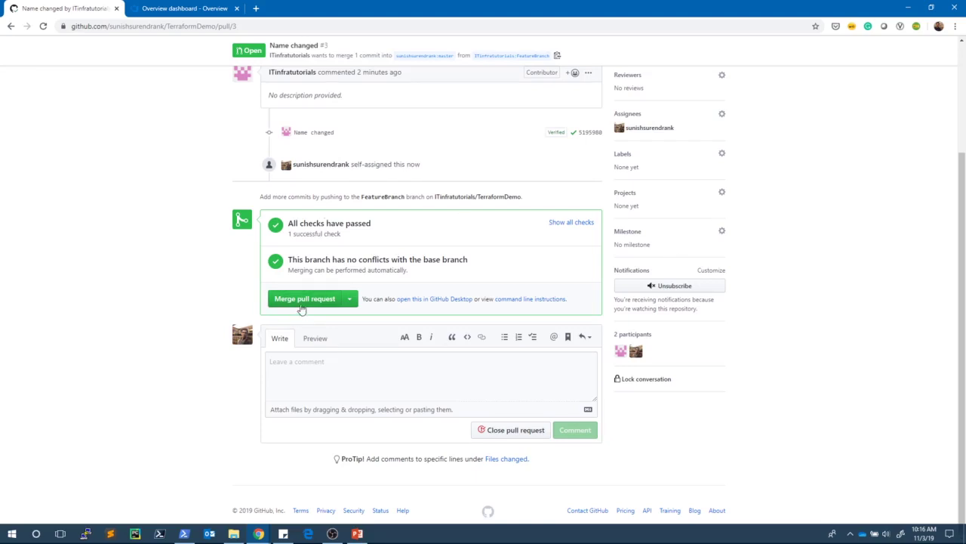
scroll(306, 304, up, 1)
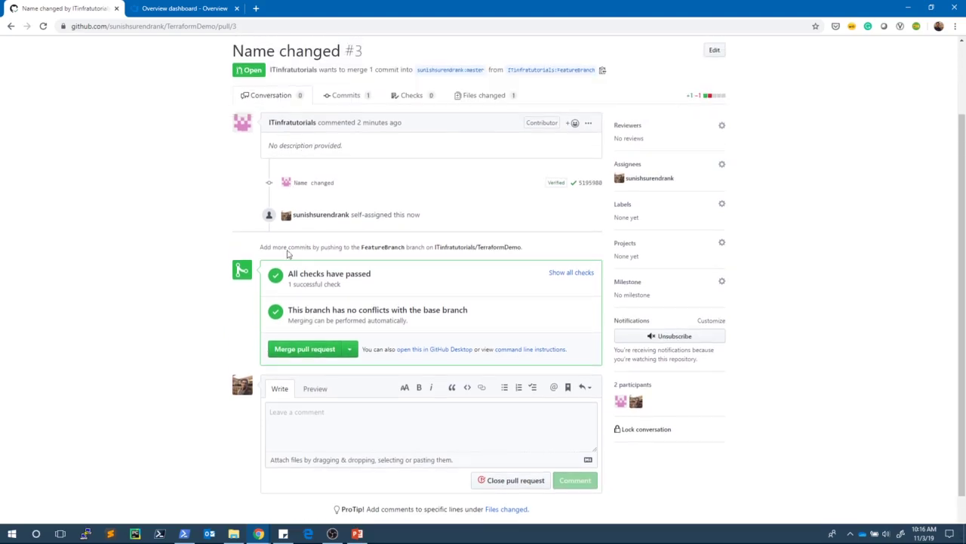
click(319, 352)
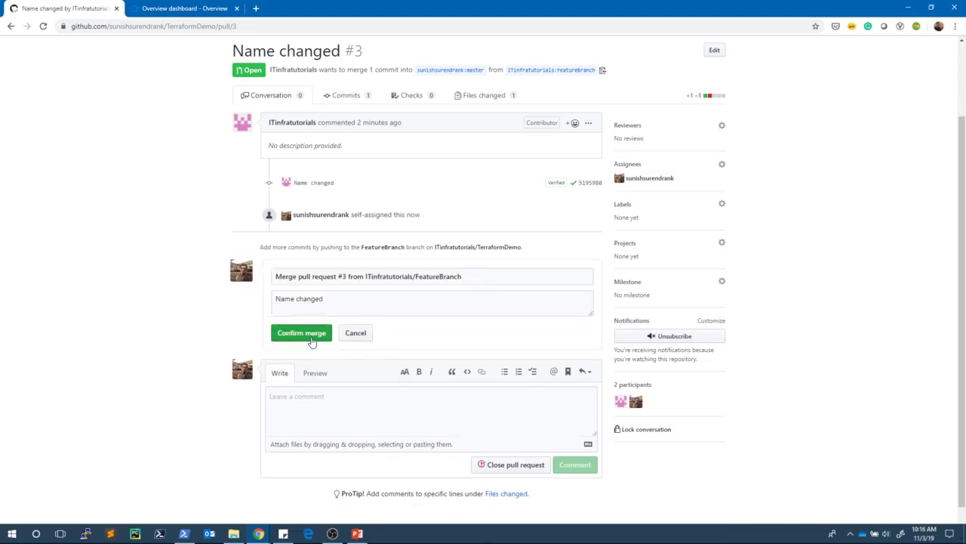
click(308, 338)
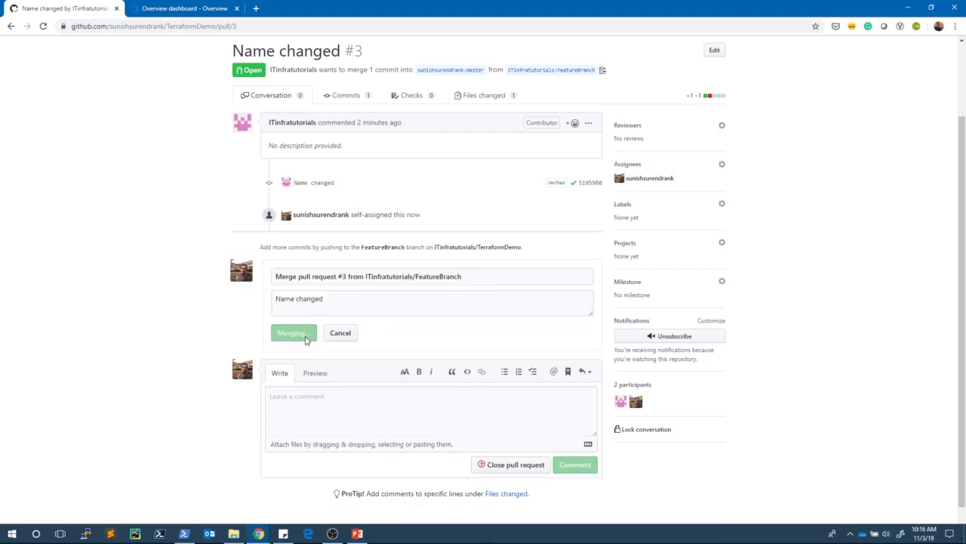
Switch to the Azure DevOps dashboard, refresh it, and examine the build history, traffic light, deployment status and release pipeline widgets.
click(177, 7)
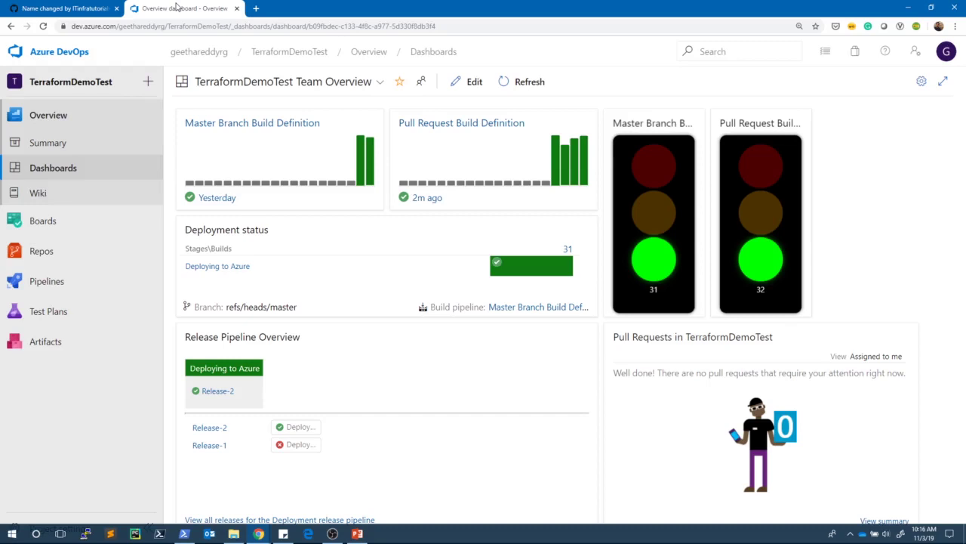
click(515, 88)
click(507, 83)
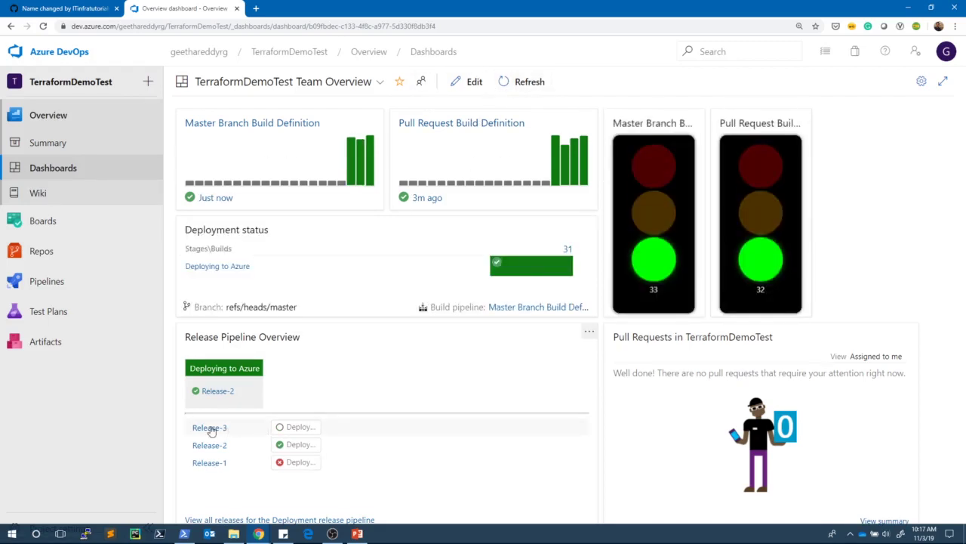
drag(210, 428, 281, 433)
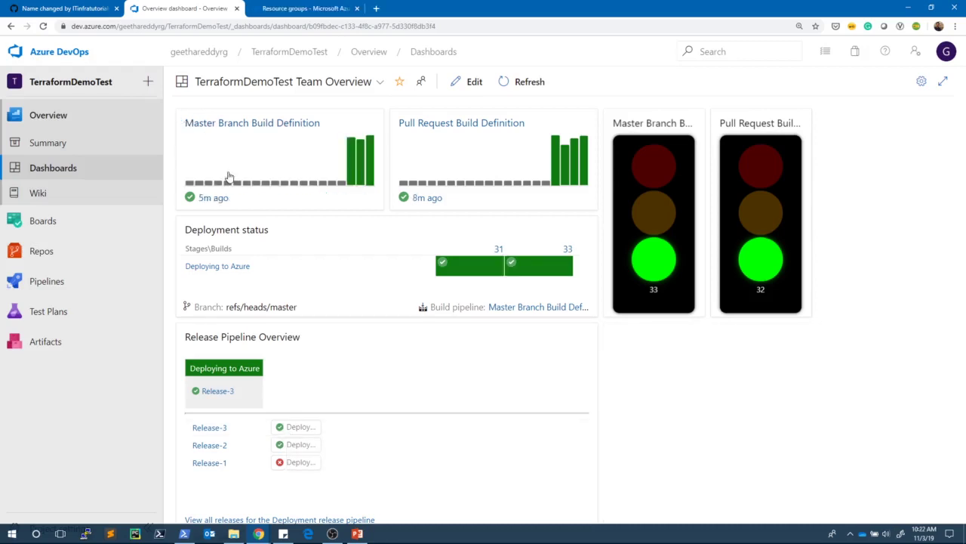
mouse_move(559, 272)
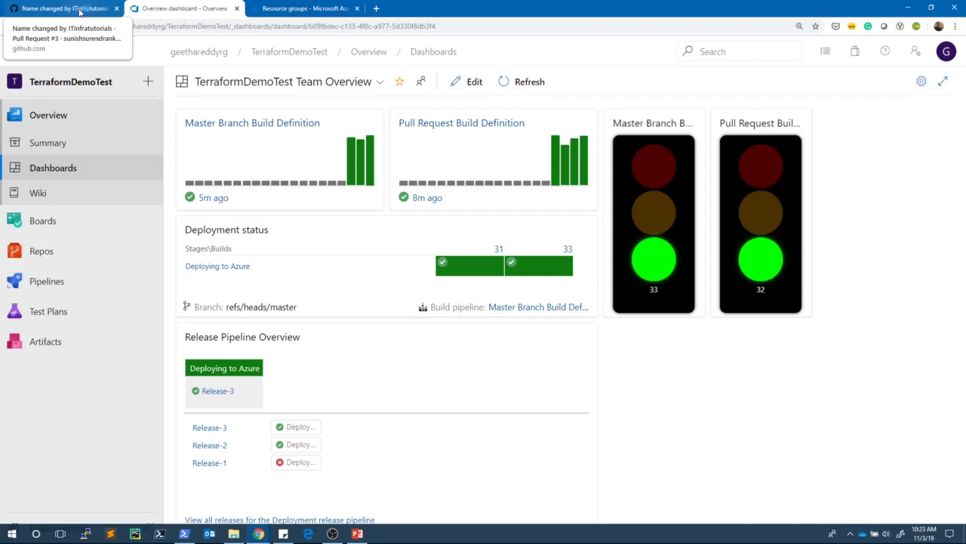
Open the Master Branch Build Definition pipeline for editing and review its continuous integration trigger settings.
mouse_move(40, 239)
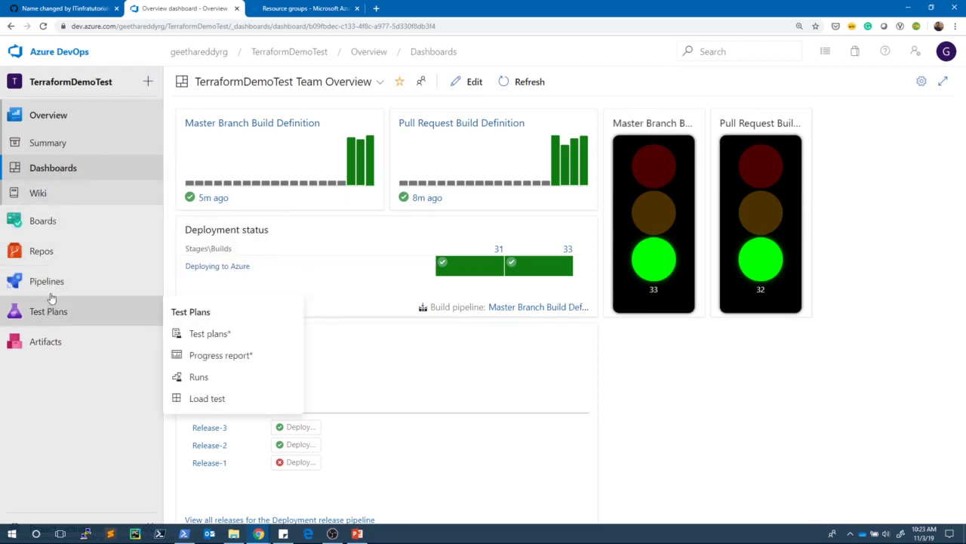
mouse_move(54, 294)
click(223, 311)
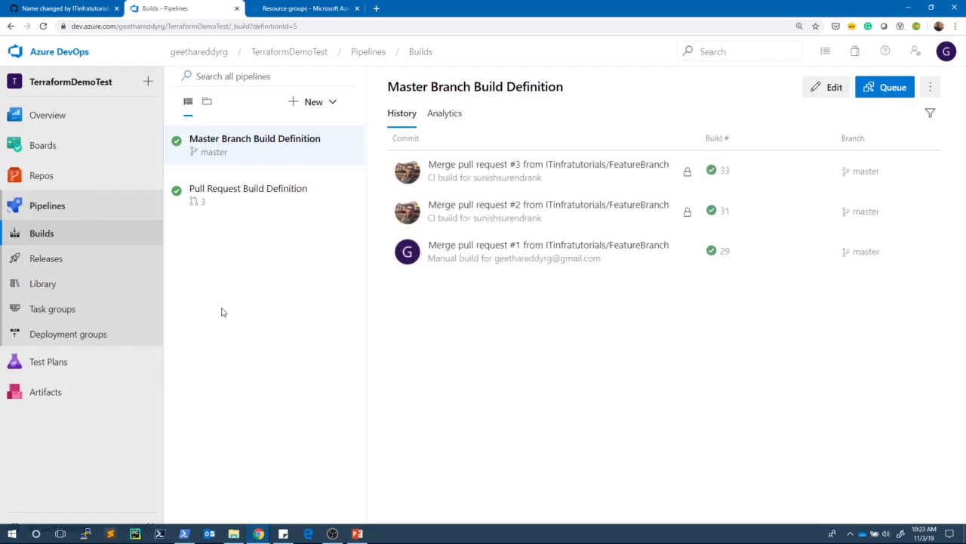
click(833, 89)
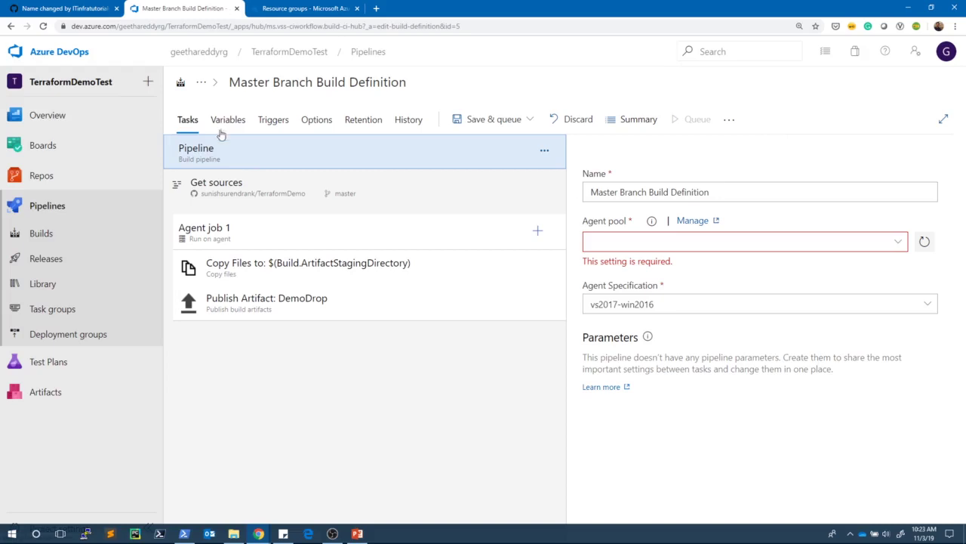
click(280, 125)
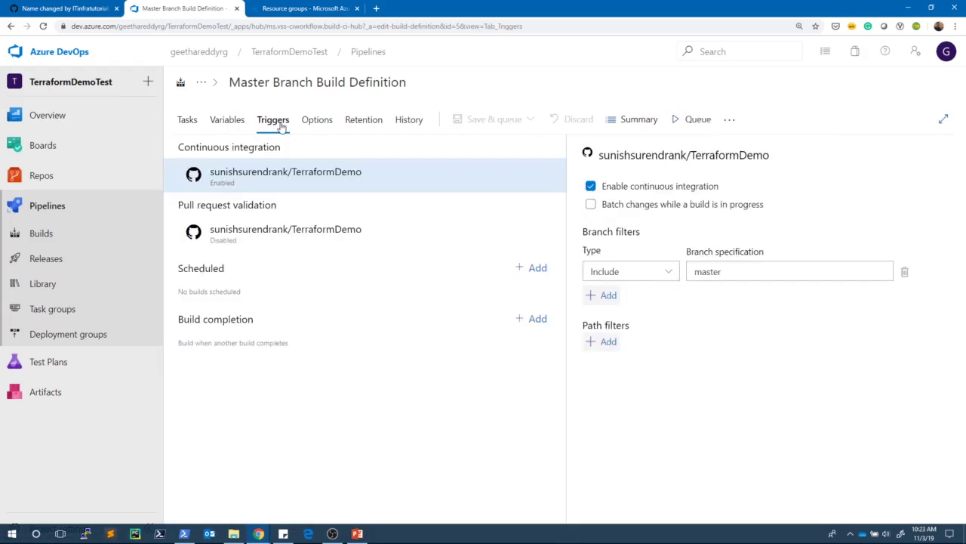
Review the build definition's options and select the status badge's Image URL.
click(315, 121)
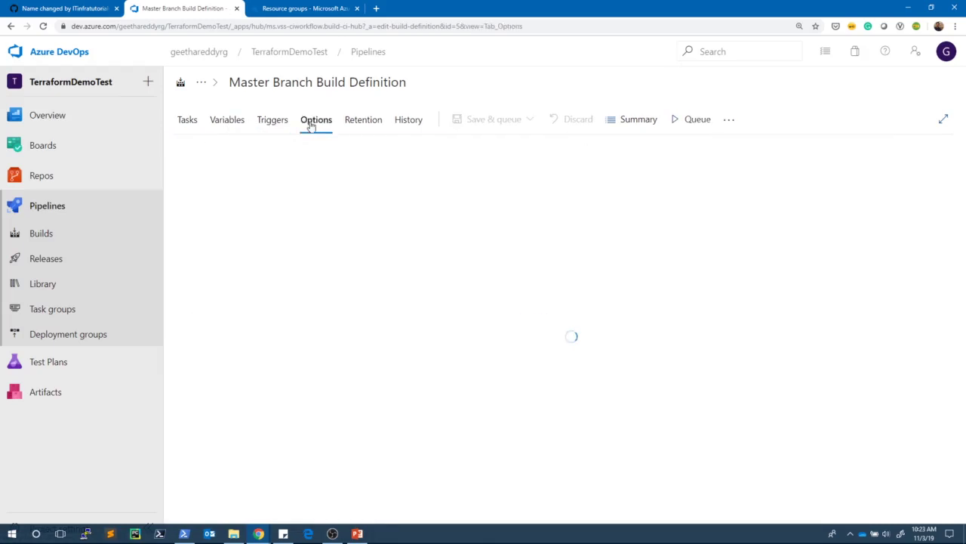
scroll(293, 287, down, 1)
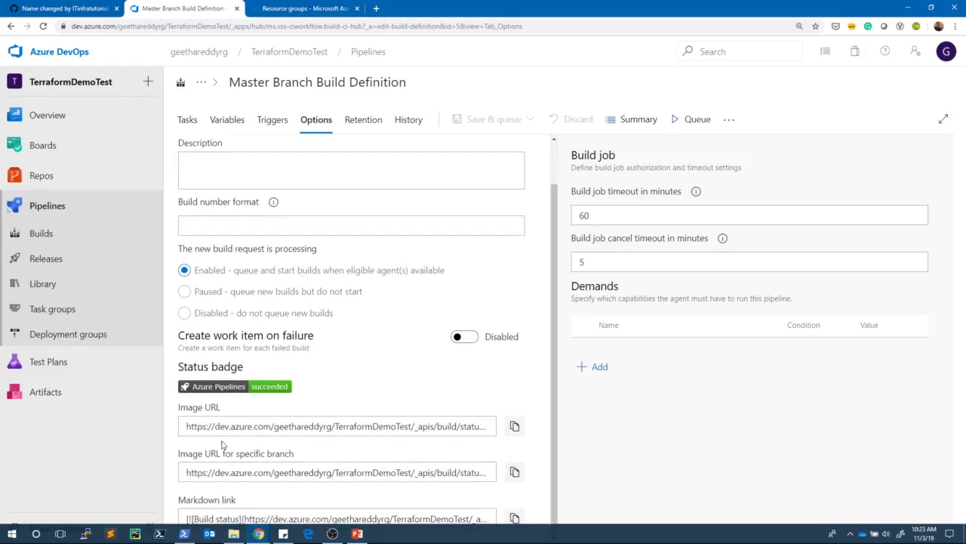
drag(186, 428, 536, 439)
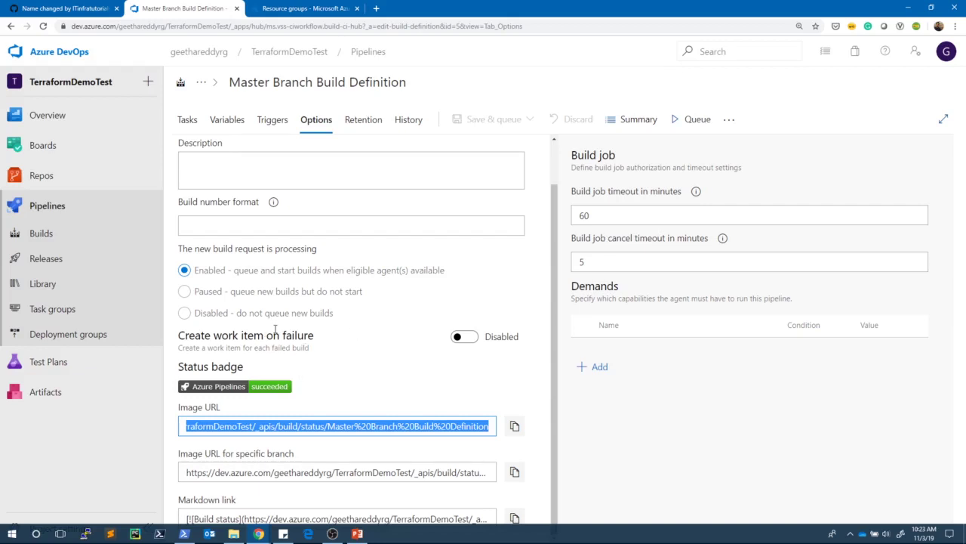
scroll(275, 329, up, 1)
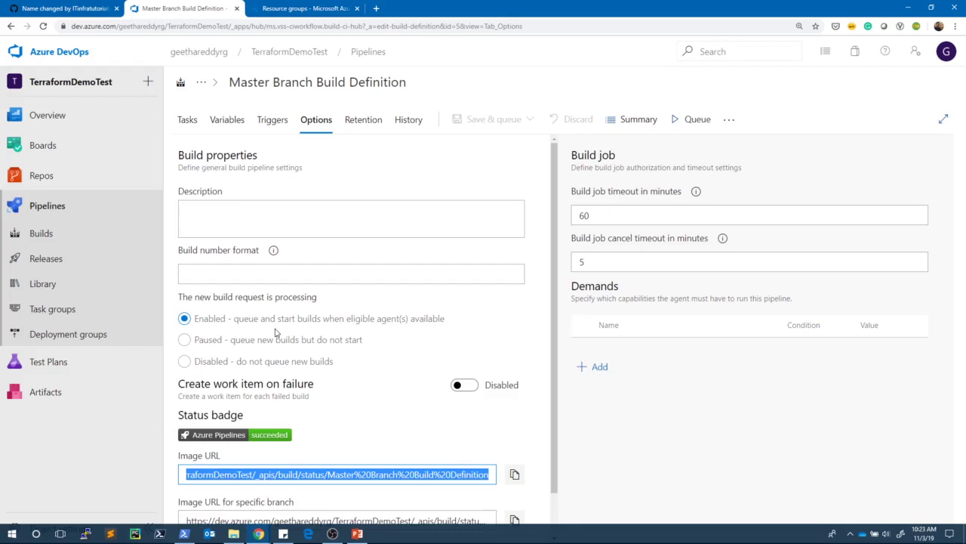
Return to the TerraformDemoTest Team Overview dashboard and browse the full catalog of widgets available to add.
click(48, 115)
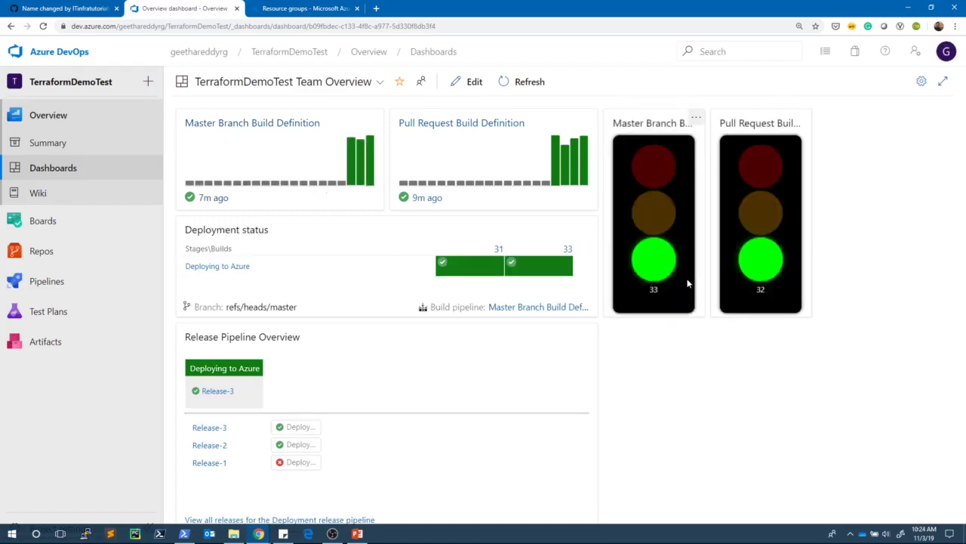
click(920, 89)
scroll(804, 273, down, 5)
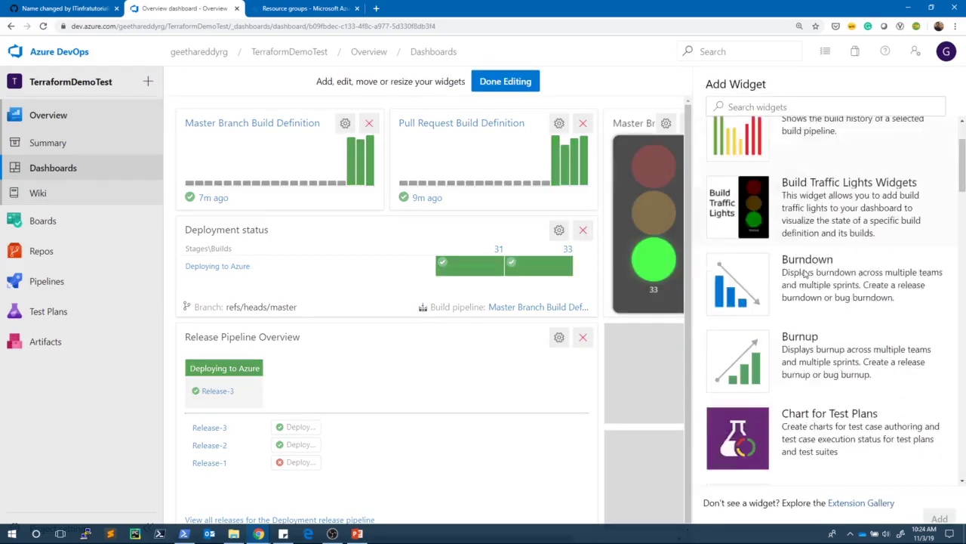
scroll(805, 273, down, 2)
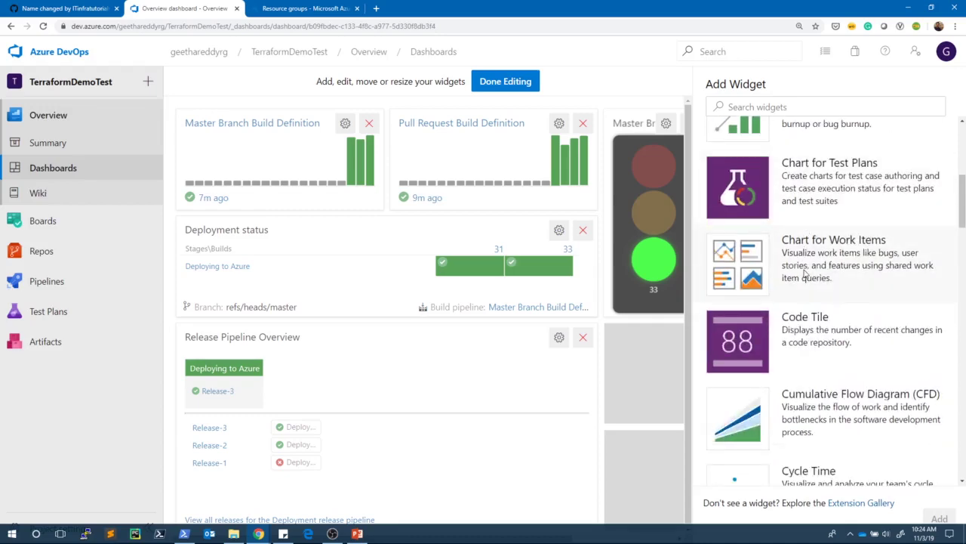
scroll(805, 273, down, 4)
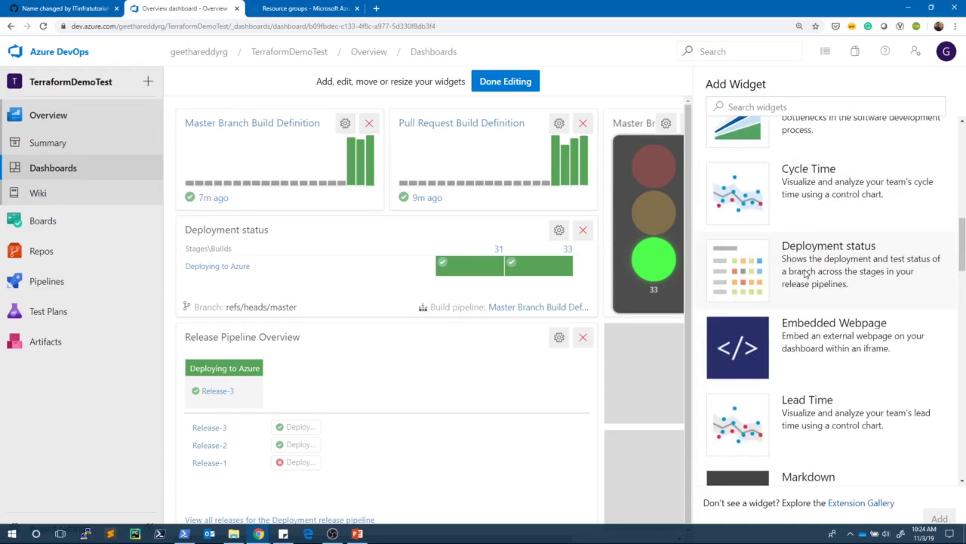
scroll(804, 274, down, 3)
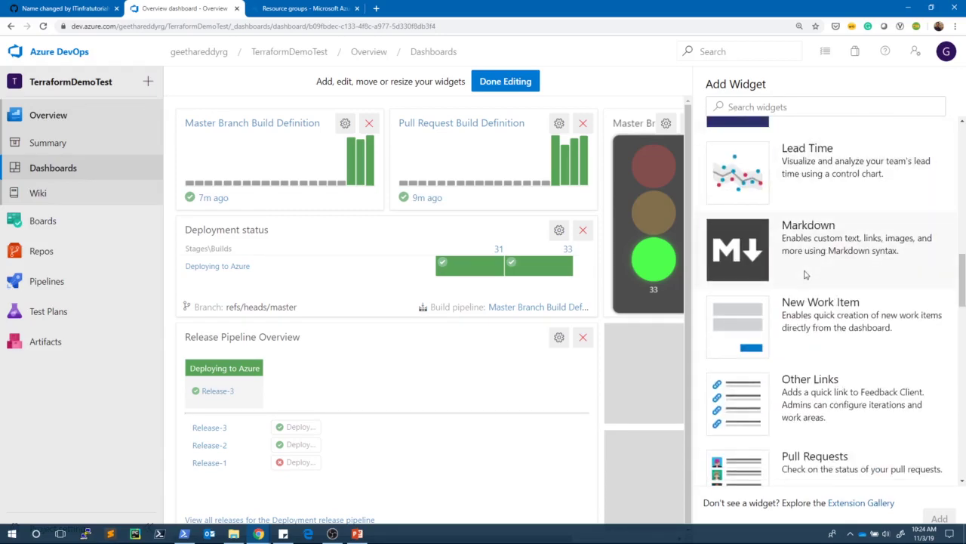
scroll(805, 275, down, 1)
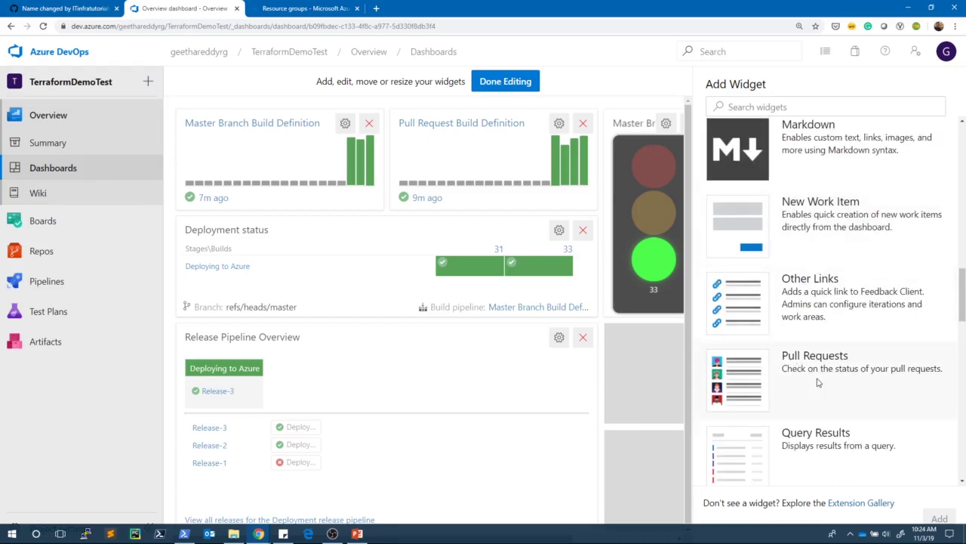
scroll(823, 382, down, 3)
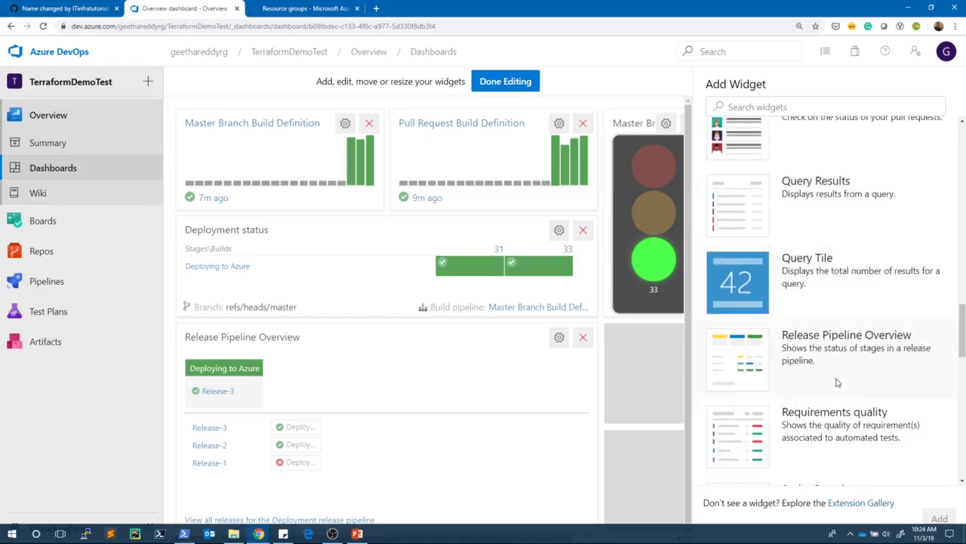
scroll(837, 383, down, 4)
scroll(836, 383, down, 5)
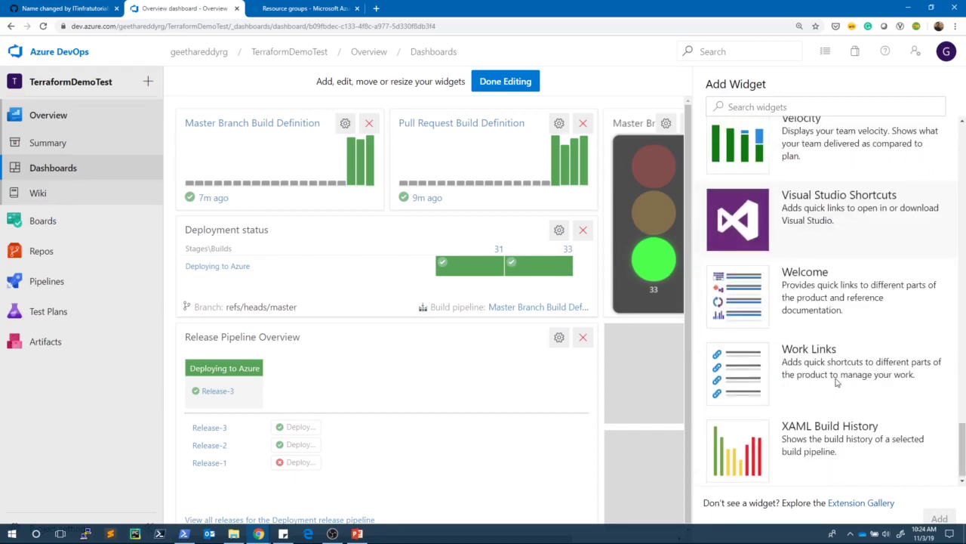
Open the Extension Gallery, browse the Azure DevOps extensions in the Marketplace, and return to the dashboard.
click(861, 503)
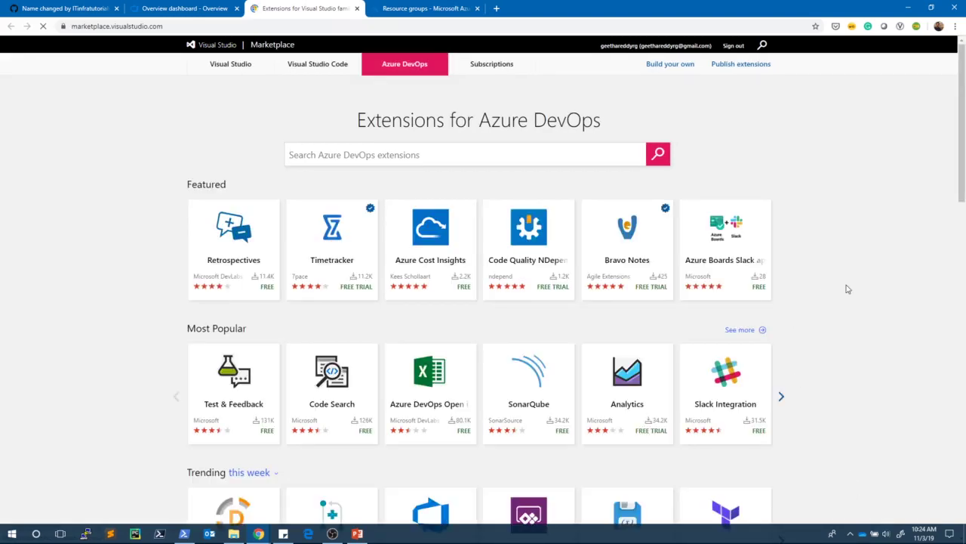
scroll(847, 288, down, 7)
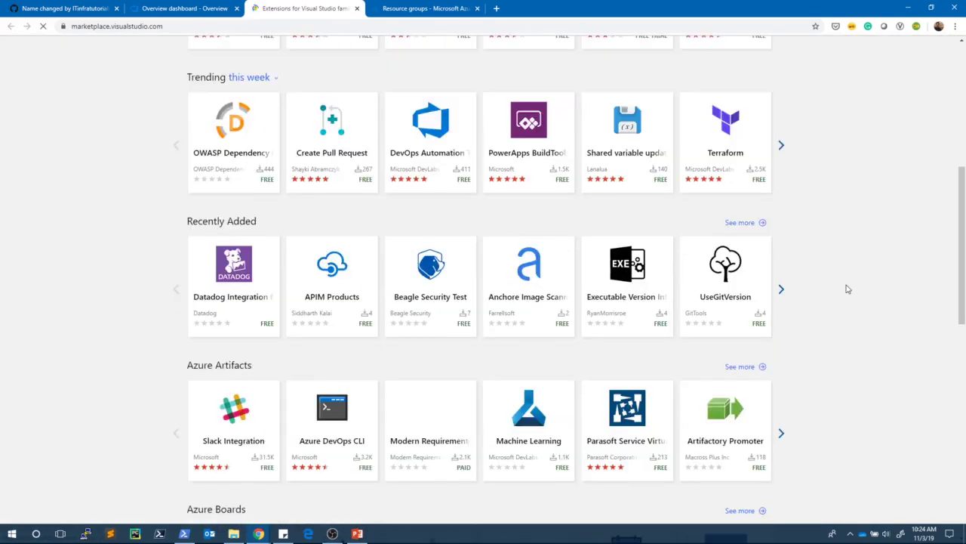
scroll(847, 288, down, 4)
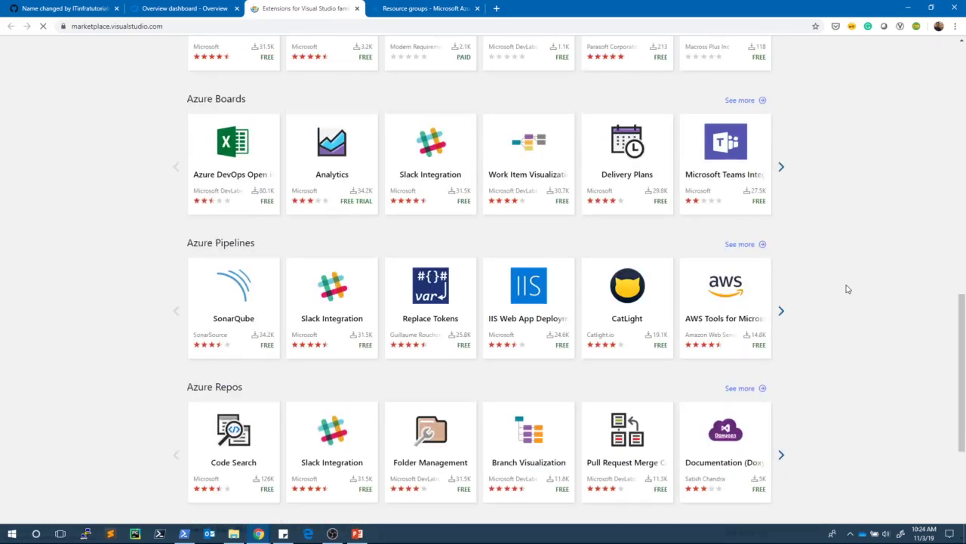
scroll(469, 211, down, 2)
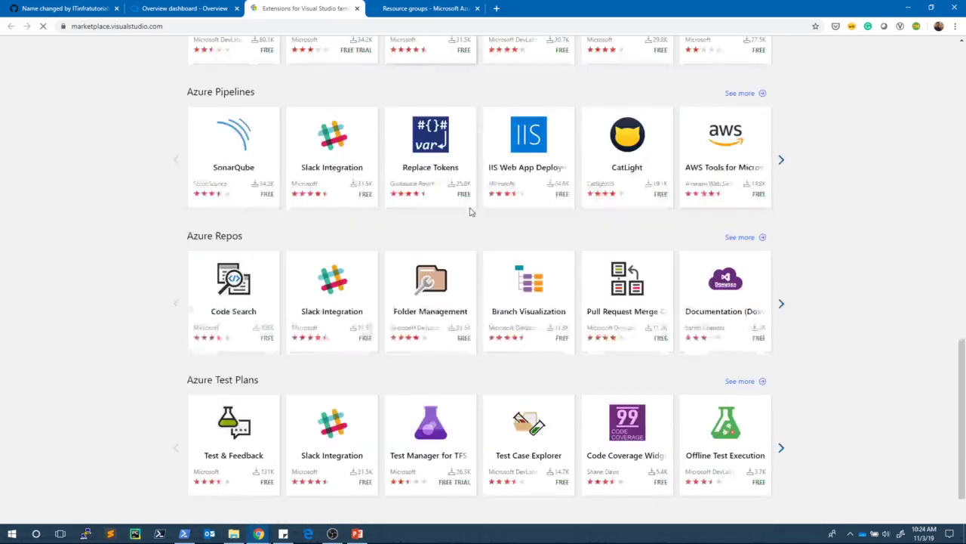
scroll(470, 211, down, 2)
scroll(470, 211, up, 15)
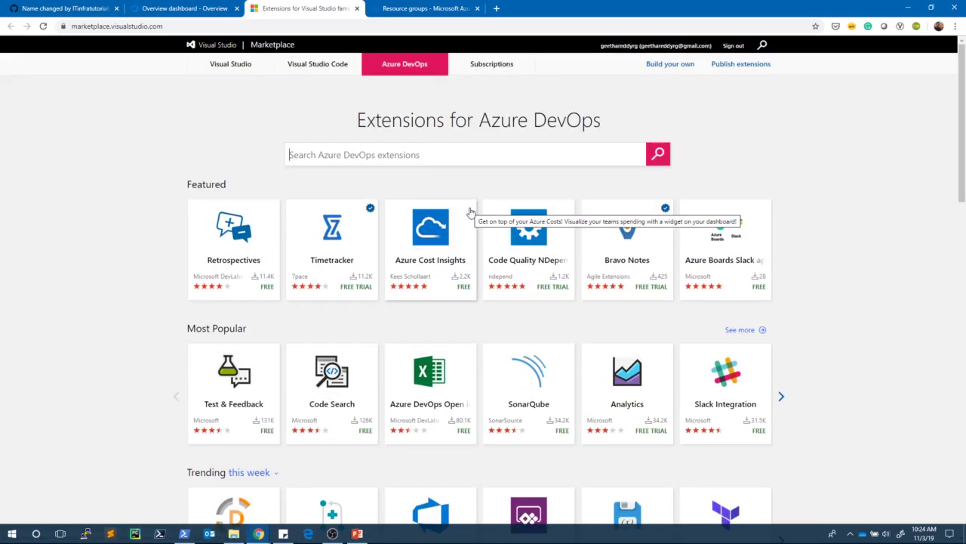
click(185, 8)
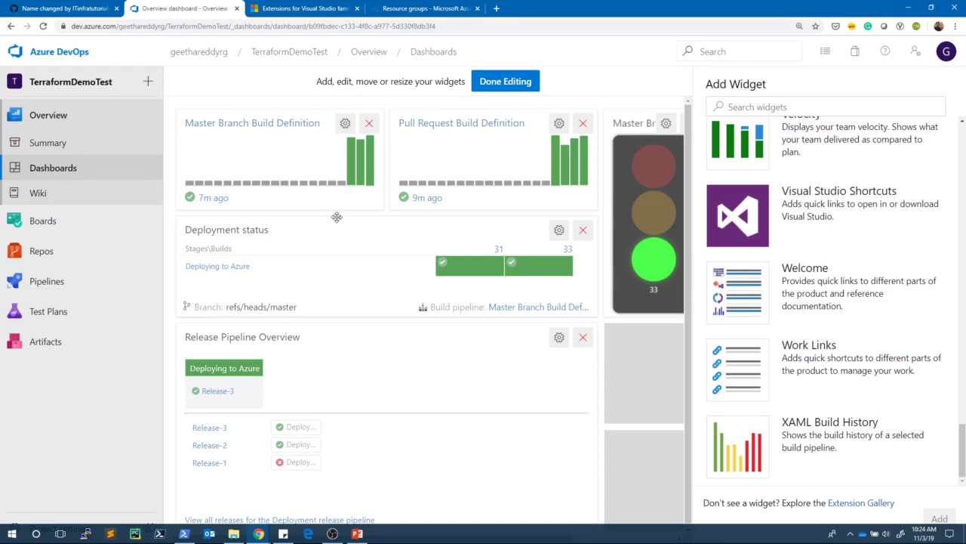